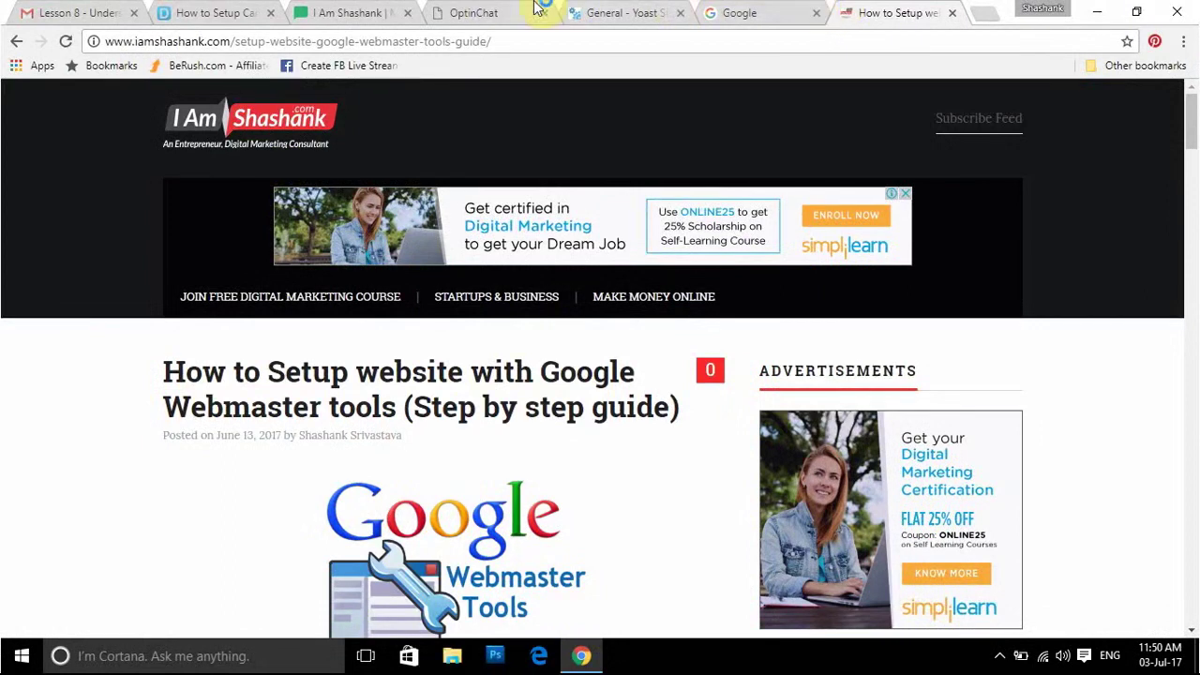
Step: Open analytics.google.com in the browser tab showing Google and display the Analytics accounts overview
{"action": "left_click", "coordinate": [750, 9]}
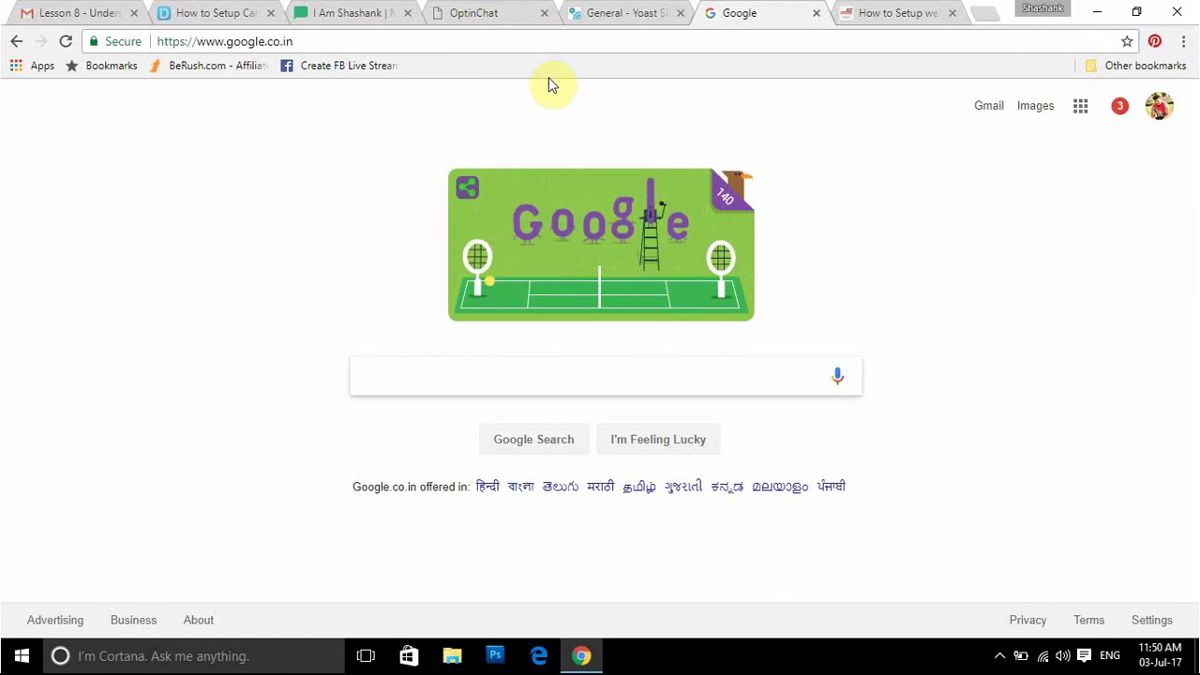
{"action": "left_click", "coordinate": [321, 41]}
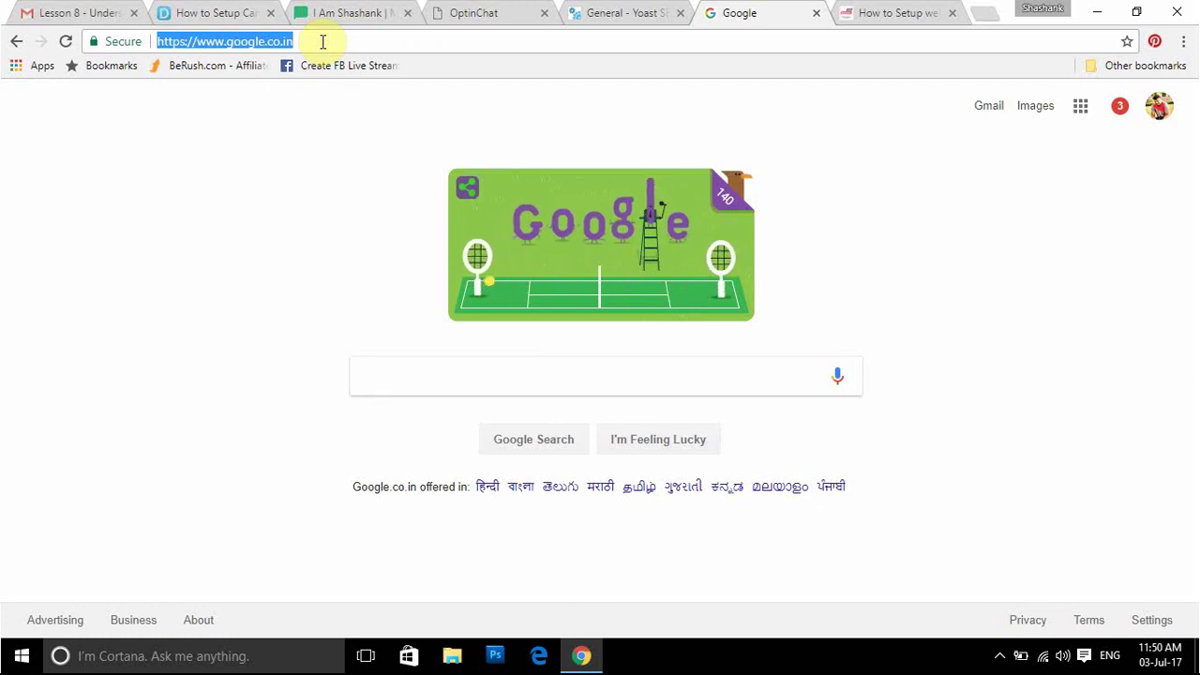
{"action": "type", "text": "analytics.goo"}
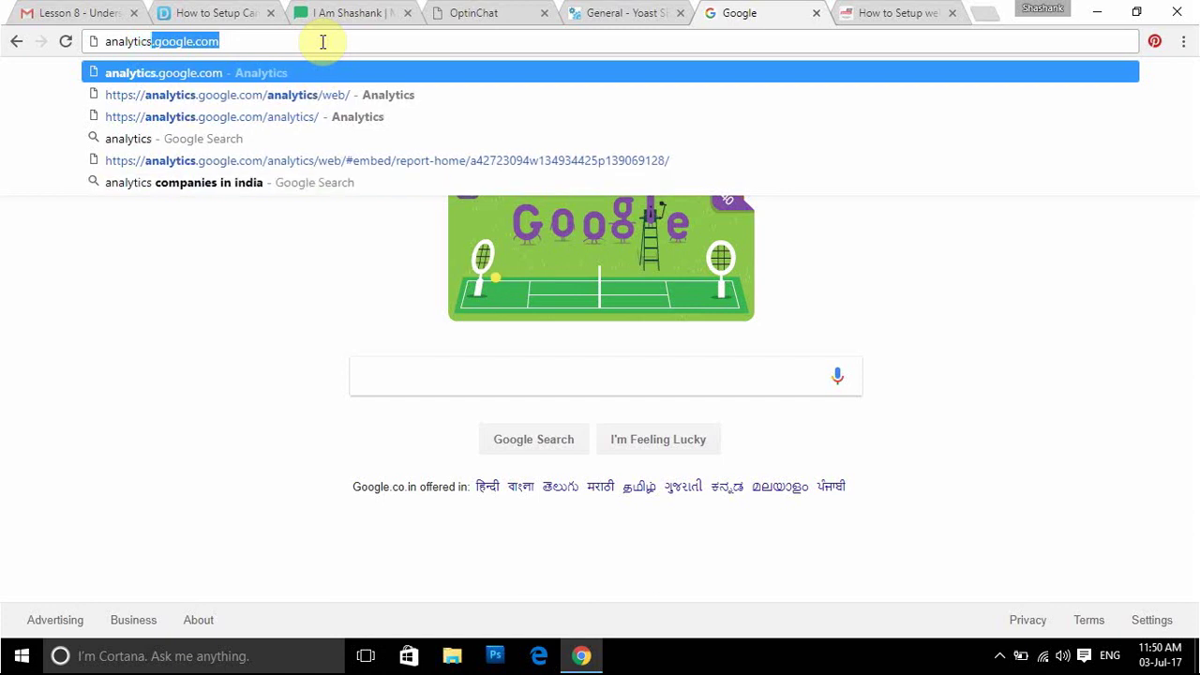
{"action": "type", "text": "gle.com"}
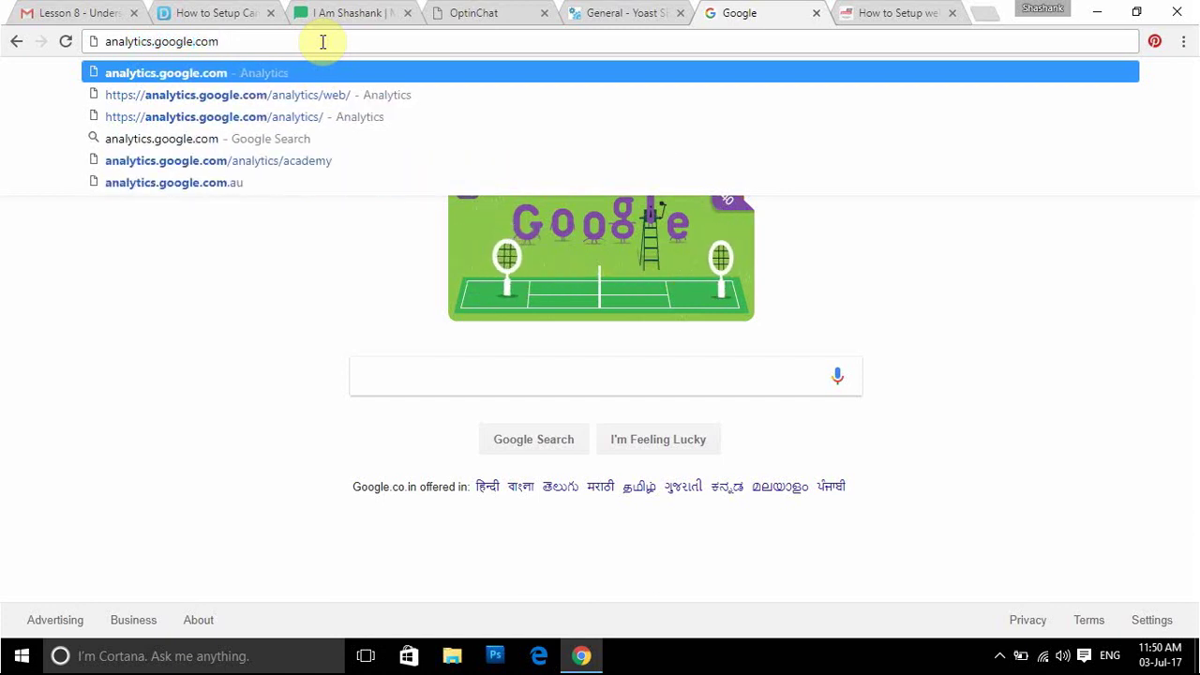
{"action": "key", "text": "Return"}
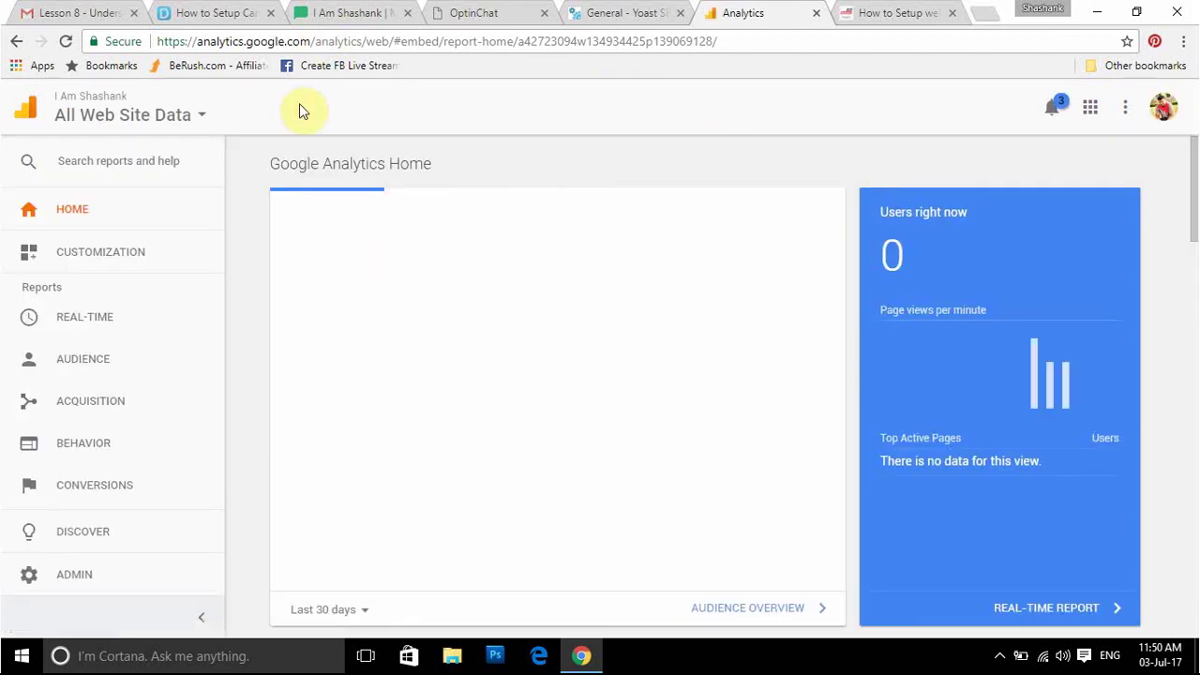
{"action": "left_click", "coordinate": [36, 110]}
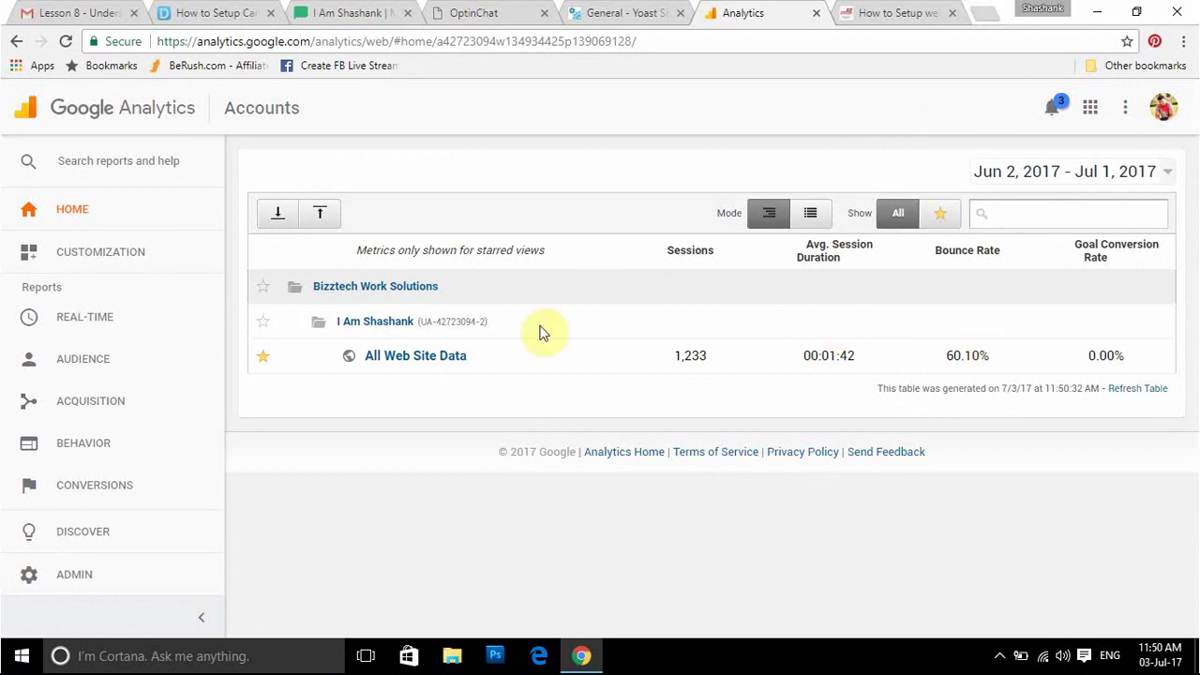
Step: Start creating a new property in the administration area of the Bizztech Work Solutions account
{"action": "left_click", "coordinate": [78, 579]}
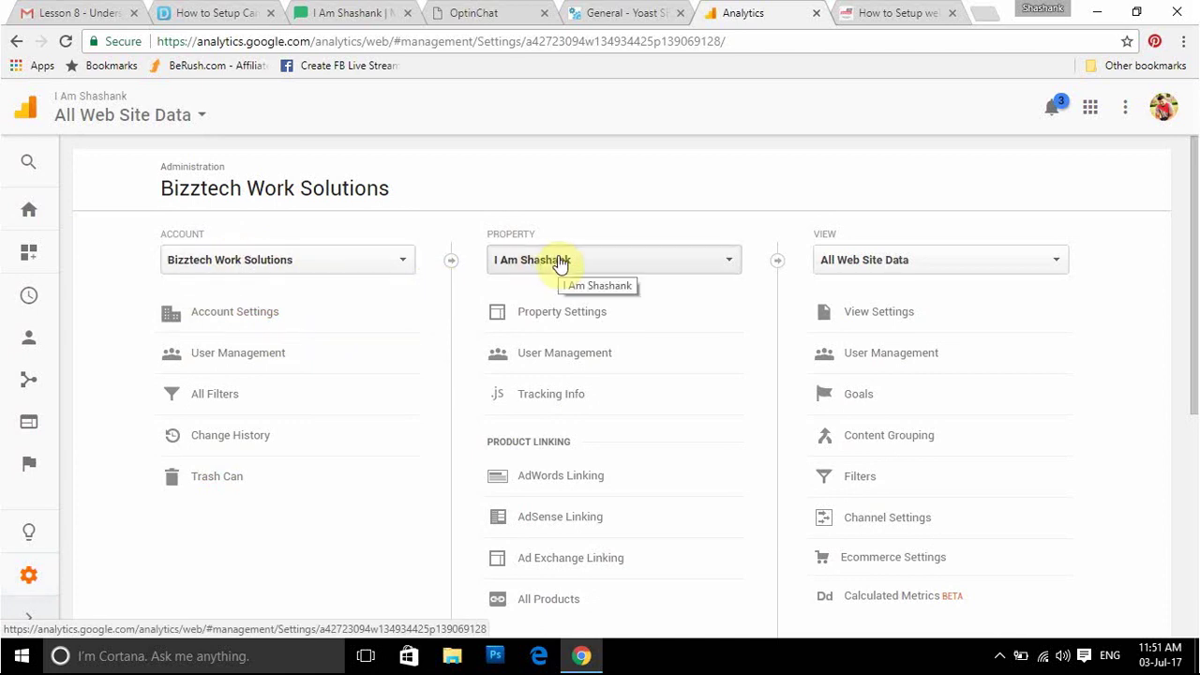
{"action": "left_click", "coordinate": [717, 262]}
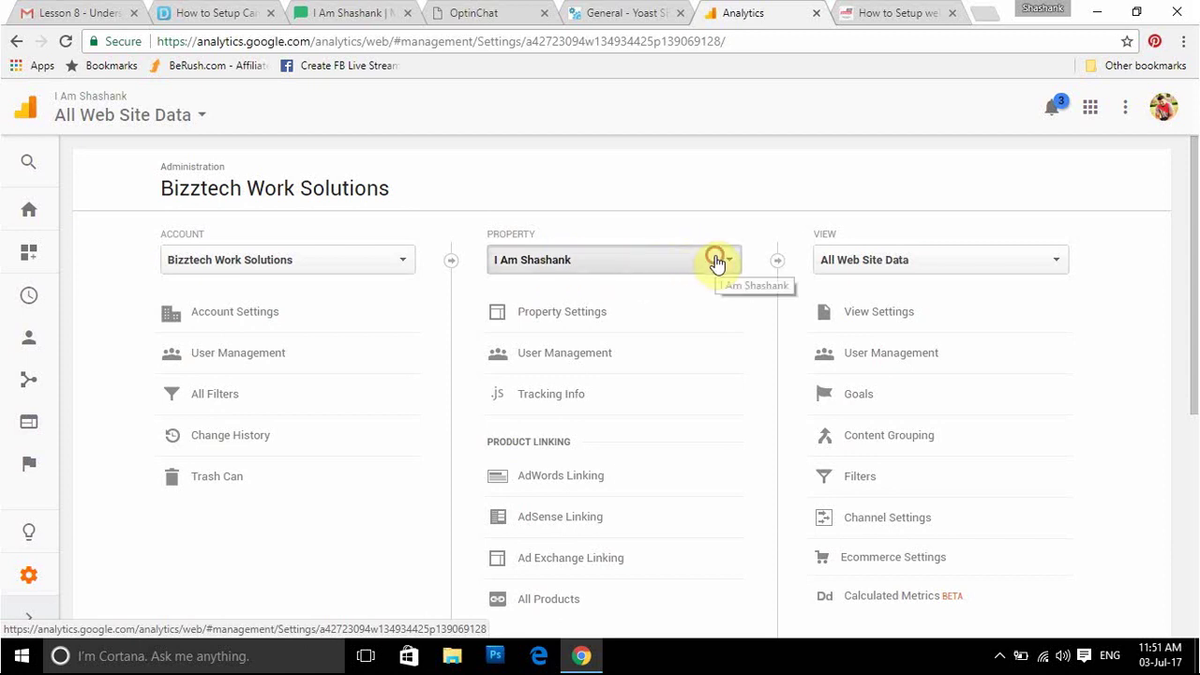
{"action": "left_click", "coordinate": [525, 367]}
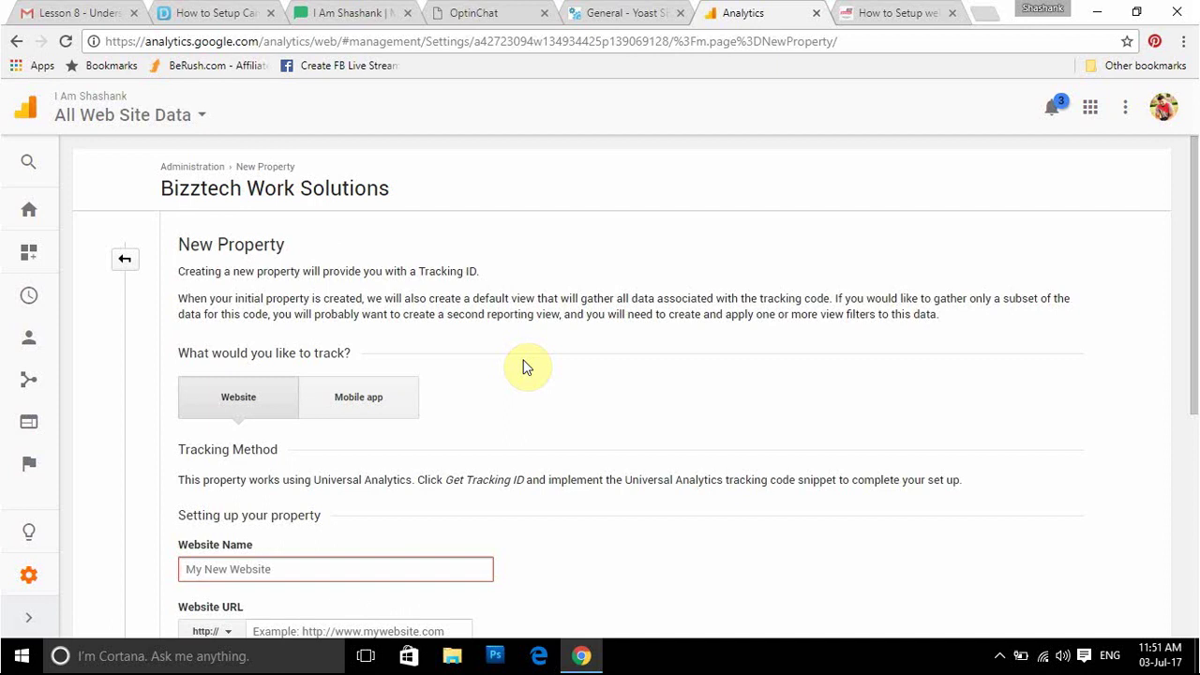
{"action": "scroll", "coordinate": [1195, 298], "scroll_direction": "down", "scroll_amount": 1}
{"action": "left_click_drag", "start_coordinate": [1196, 298], "coordinate": [1196, 356]}
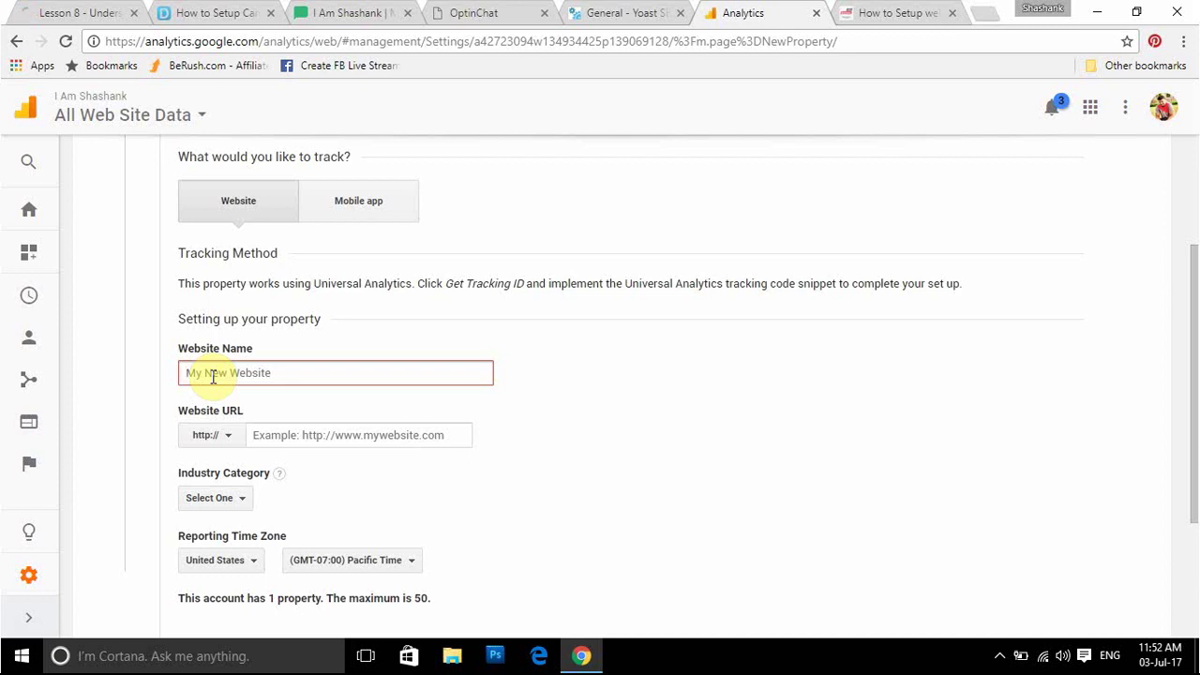
{"action": "type", "text": "Crazymite"}
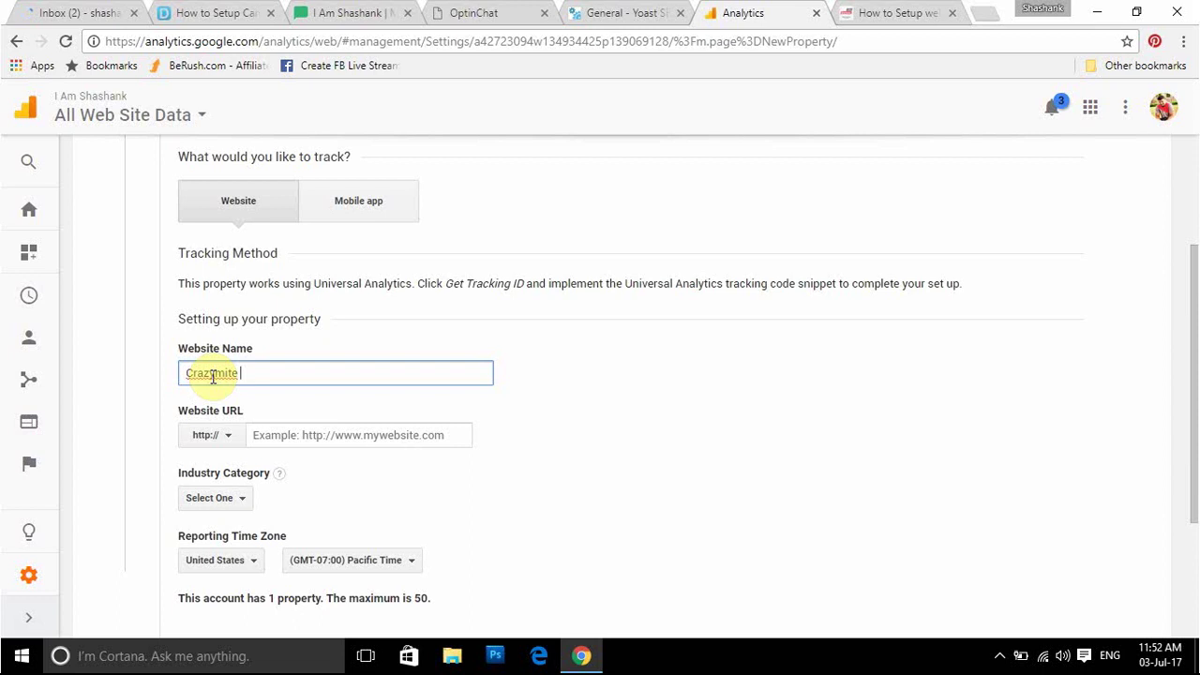
{"action": "left_click", "coordinate": [300, 435]}
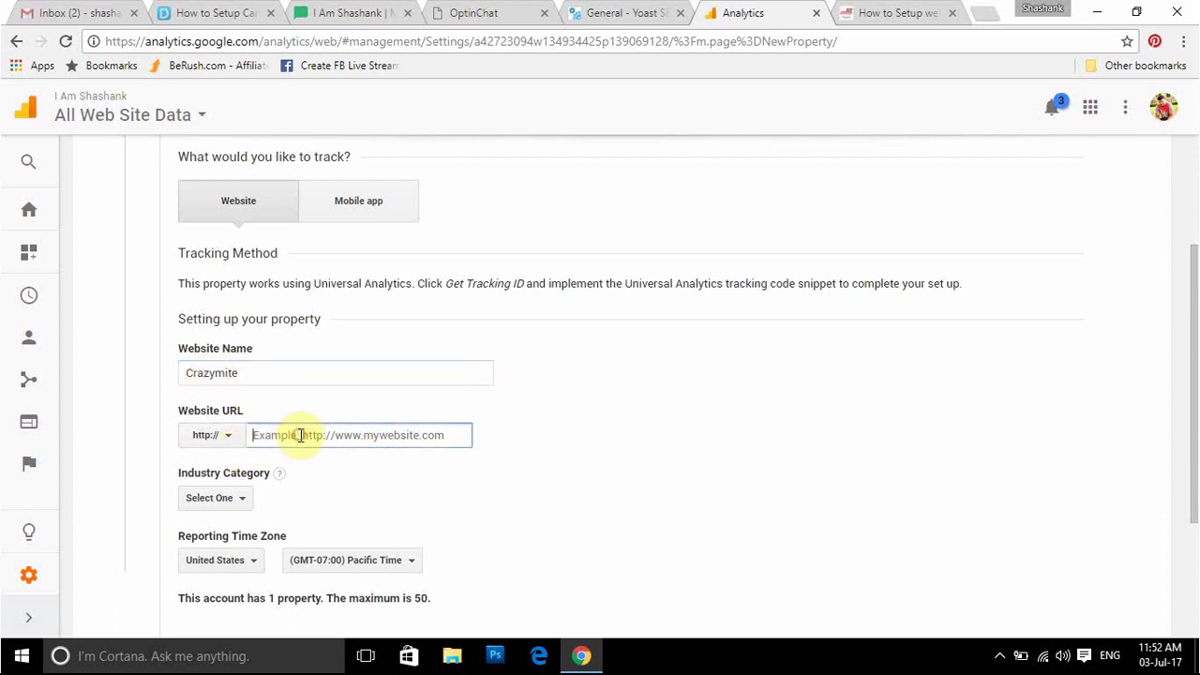
{"action": "left_click", "coordinate": [226, 445]}
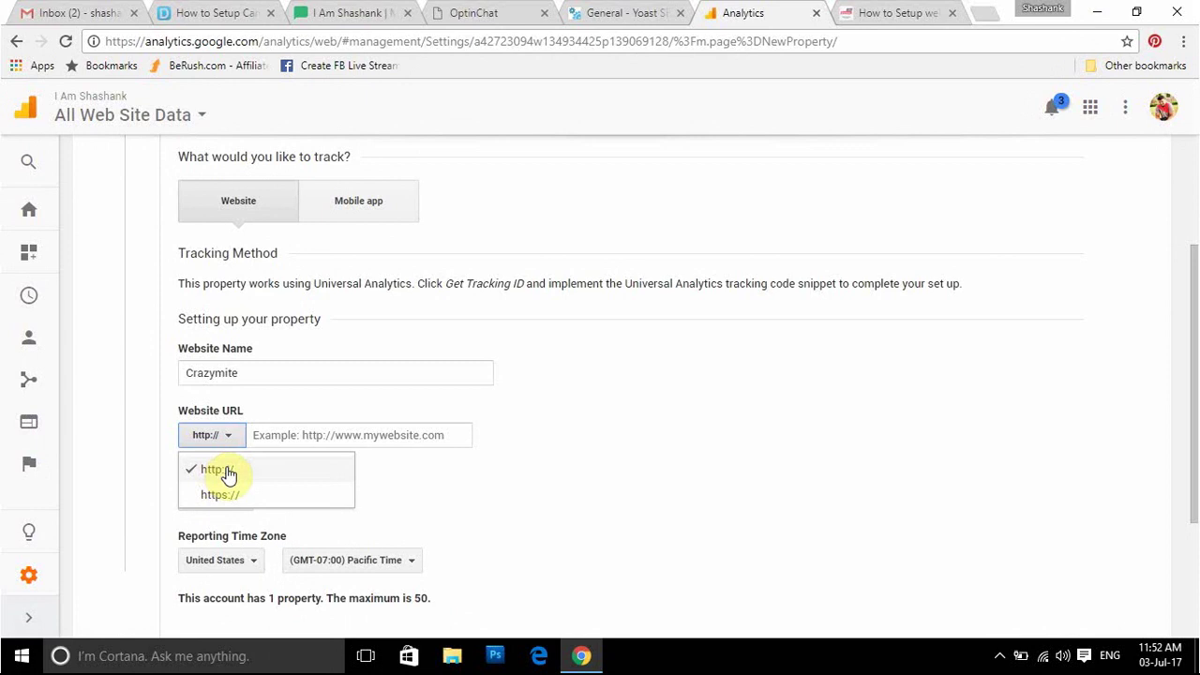
{"action": "left_click", "coordinate": [228, 472]}
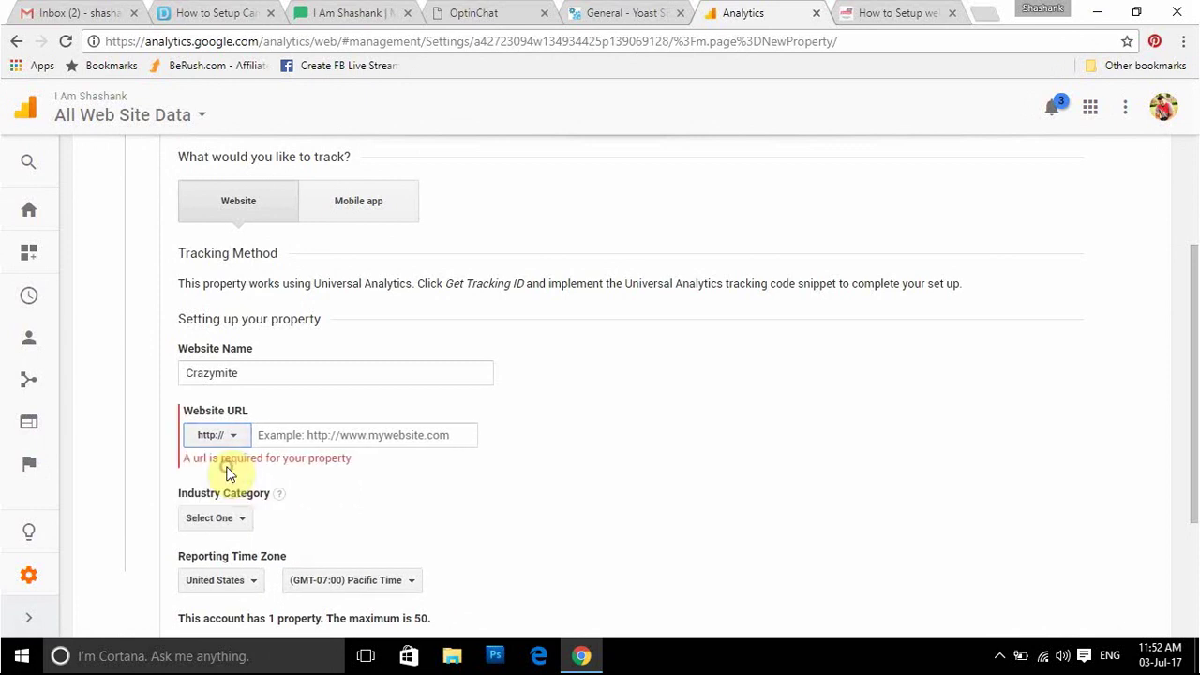
{"action": "left_click", "coordinate": [330, 441]}
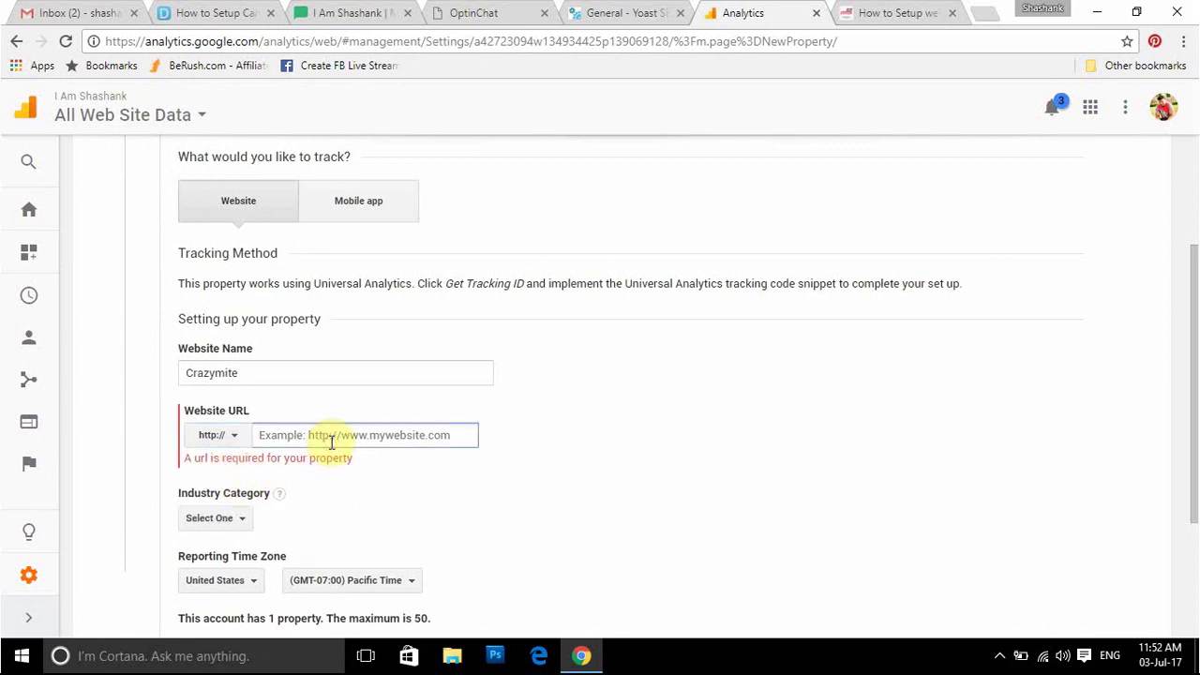
{"action": "type", "text": "www"}
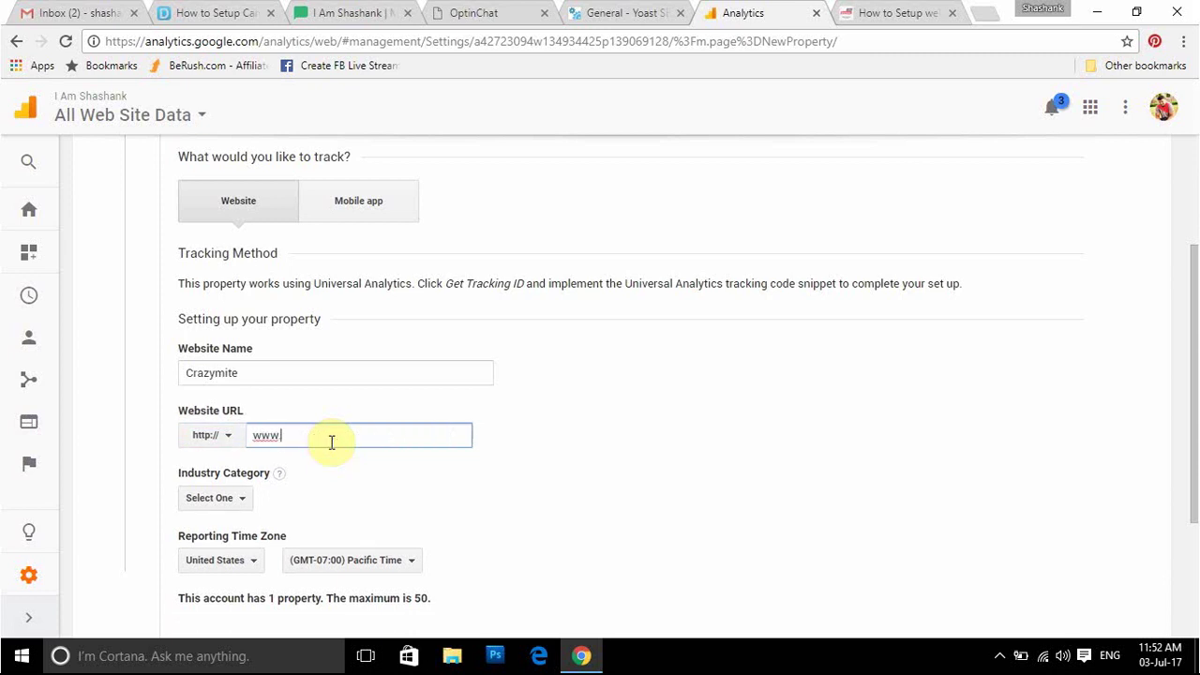
{"action": "type", "text": ".crazymite.com"}
Step: Set the new property's industry category to Shopping
{"action": "left_click", "coordinate": [240, 499]}
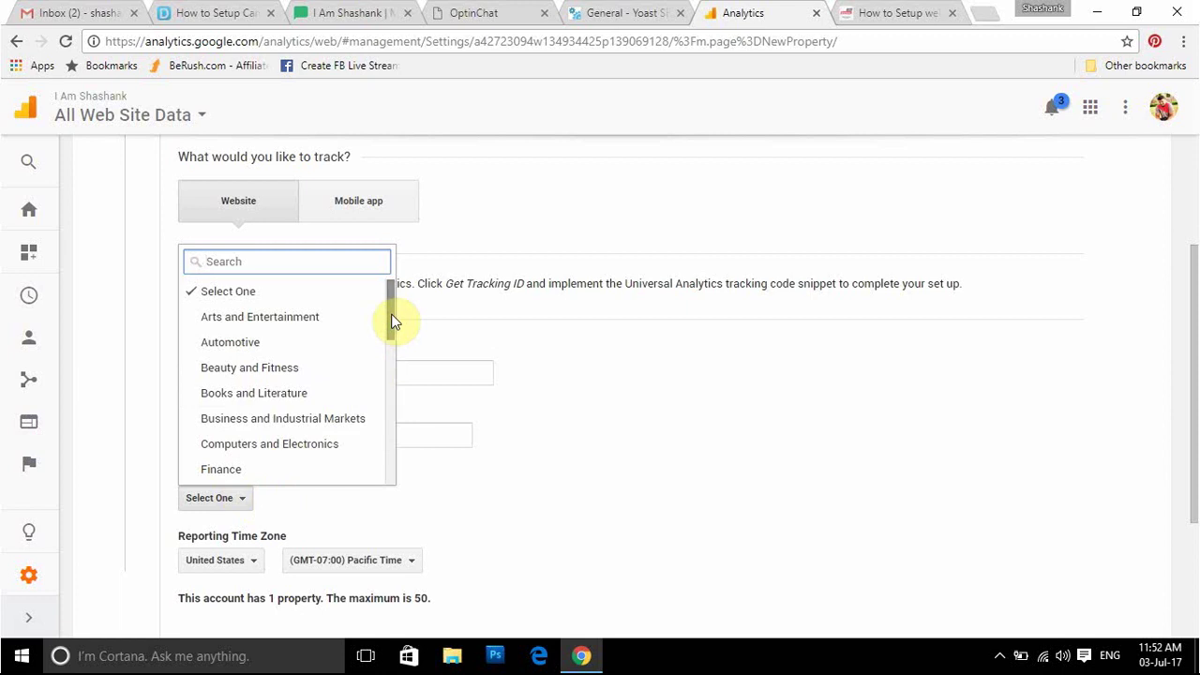
{"action": "scroll", "coordinate": [392, 317], "scroll_direction": "down", "scroll_amount": 1}
{"action": "scroll", "coordinate": [392, 318], "scroll_direction": "up", "scroll_amount": 1}
{"action": "left_click_drag", "start_coordinate": [393, 319], "coordinate": [372, 460]}
{"action": "left_click", "coordinate": [215, 403]}
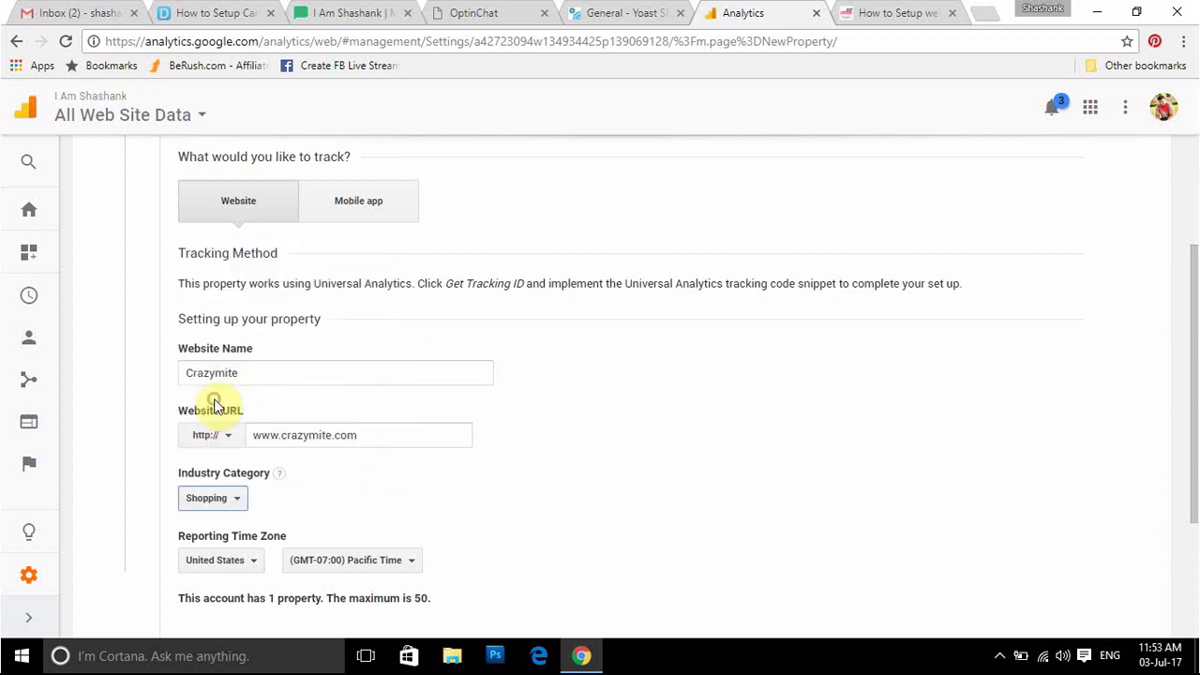
Step: Set the reporting time zone country to India and create the property by requesting its tracking ID
{"action": "left_click_drag", "start_coordinate": [1197, 375], "coordinate": [1191, 493]}
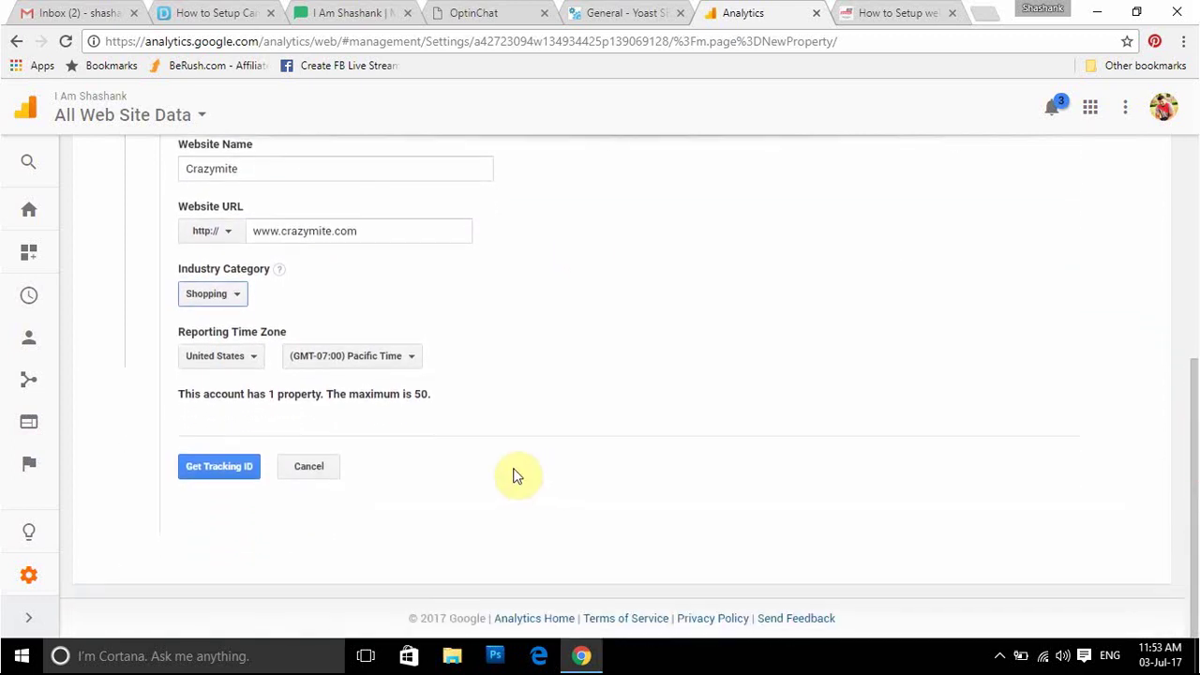
{"action": "left_click", "coordinate": [243, 361]}
{"action": "type", "text": "india"}
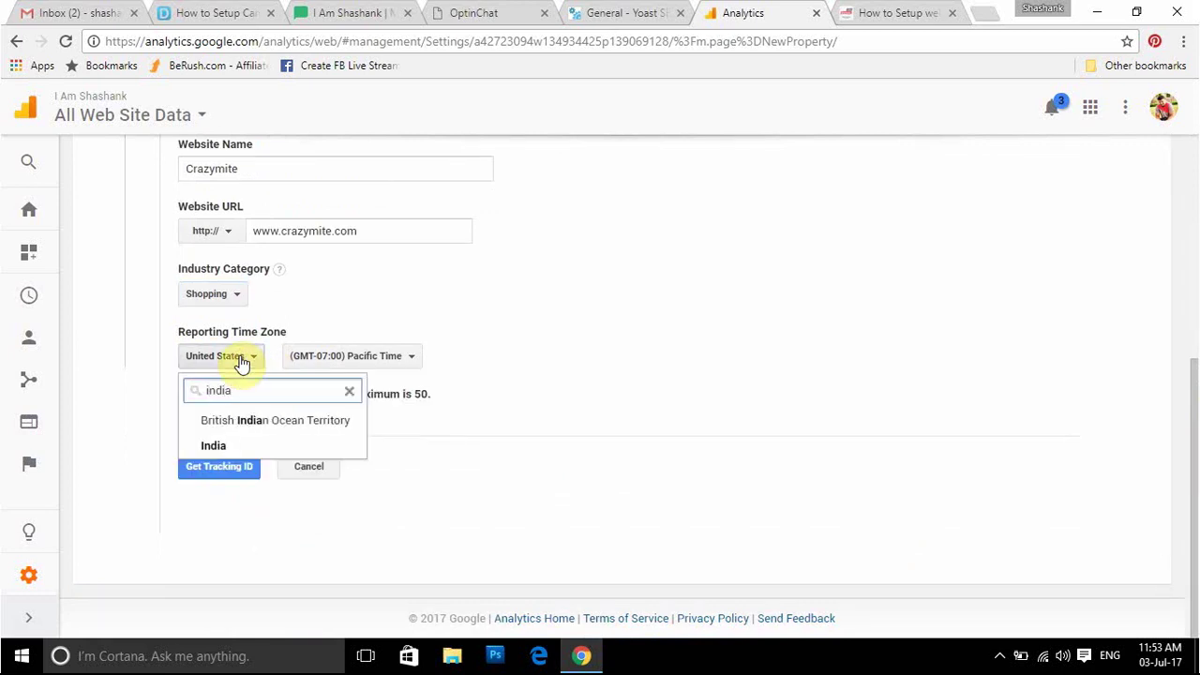
{"action": "left_click", "coordinate": [215, 446]}
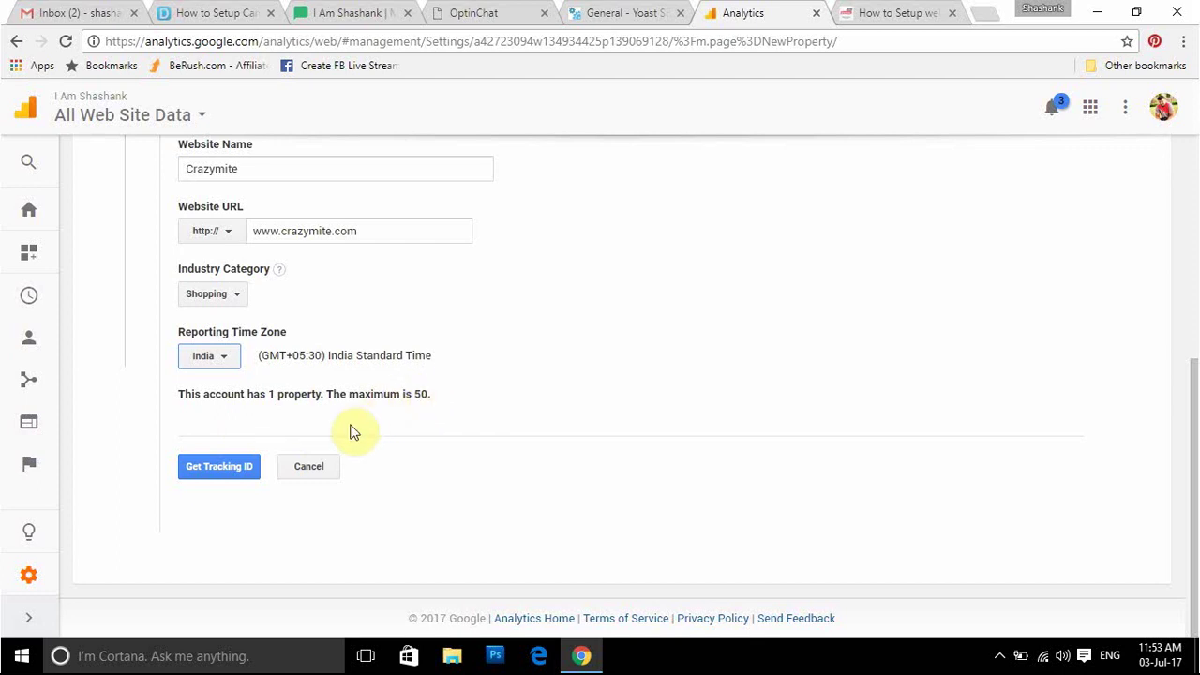
{"action": "left_click", "coordinate": [210, 471]}
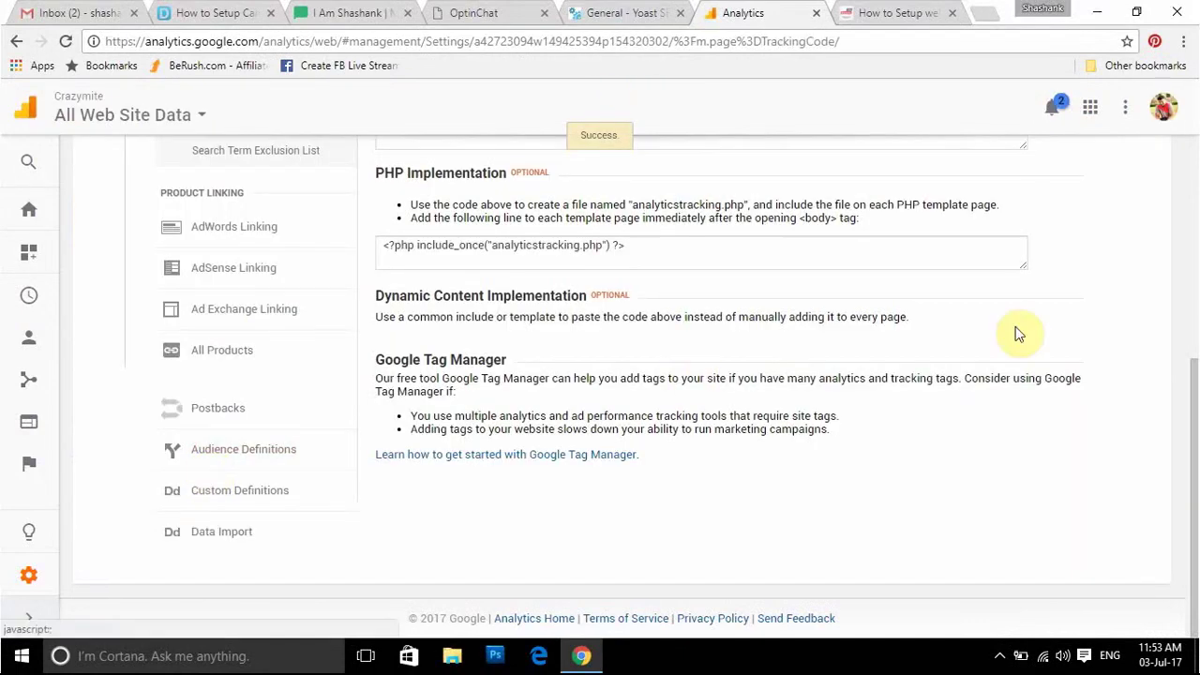
Step: Copy the complete Universal Analytics website tracking script of the Crazymite property
{"action": "left_click_drag", "start_coordinate": [1197, 421], "coordinate": [1196, 200]}
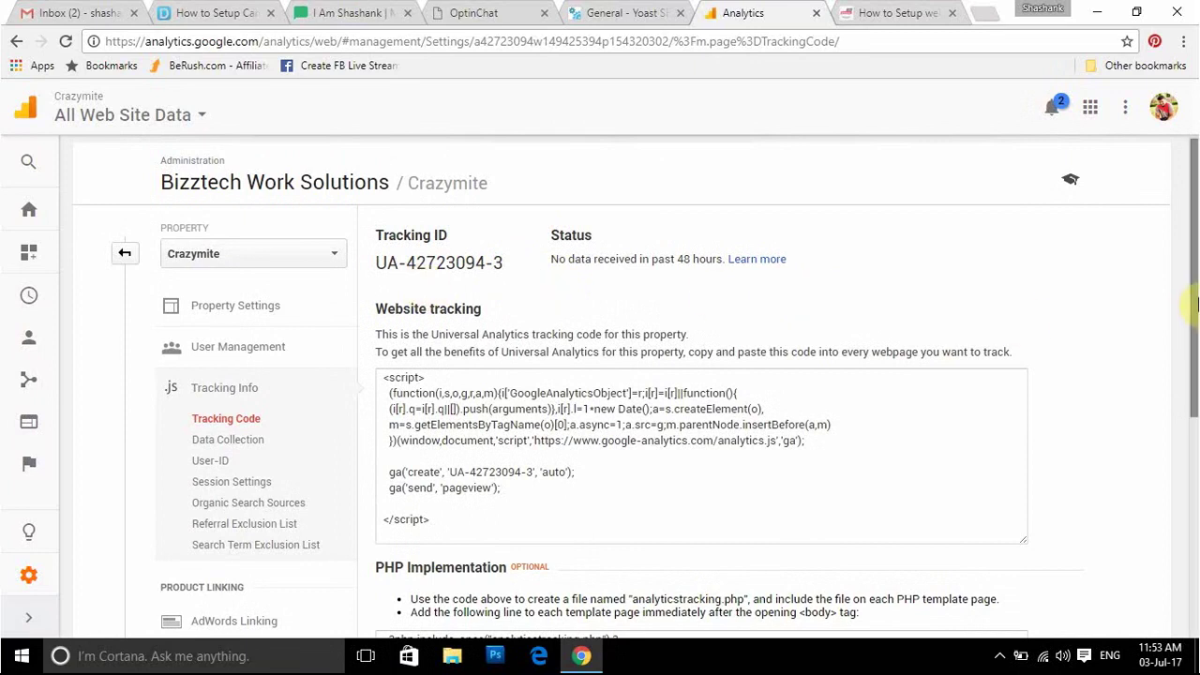
{"action": "scroll", "coordinate": [1195, 359], "scroll_direction": "down", "scroll_amount": 1}
{"action": "scroll", "coordinate": [1195, 375], "scroll_direction": "down", "scroll_amount": 2}
{"action": "scroll", "coordinate": [1195, 348], "scroll_direction": "up", "scroll_amount": 3}
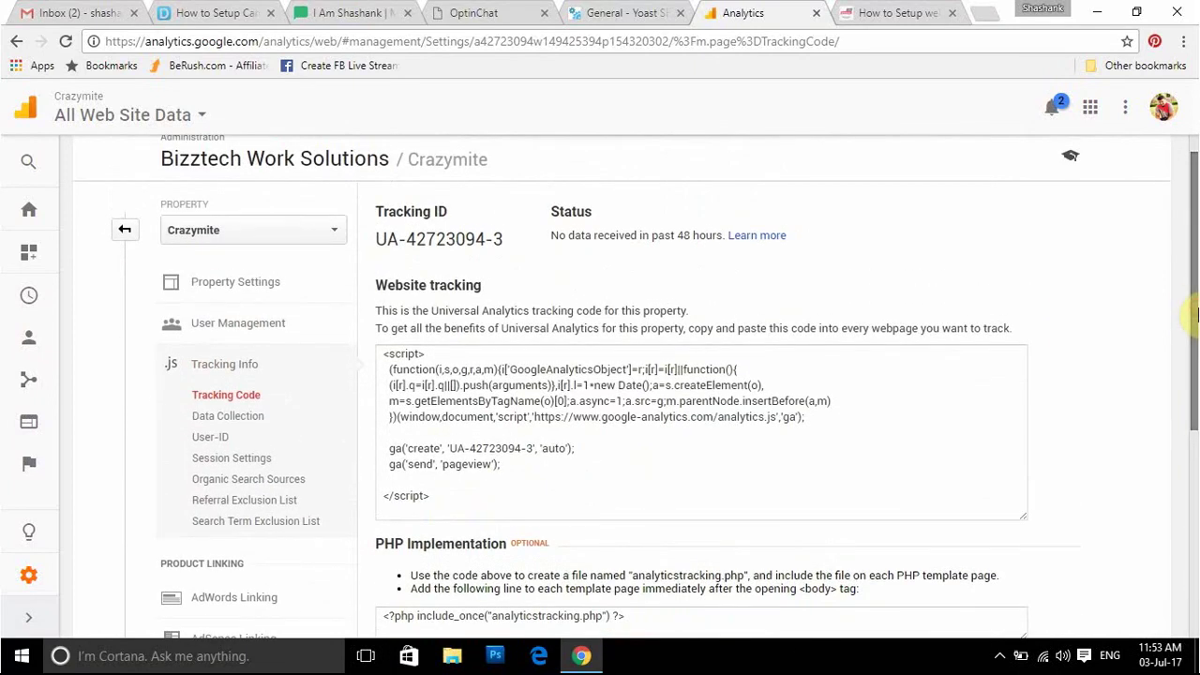
{"action": "mouse_move", "coordinate": [1196, 315]}
{"action": "left_mouse_down"}
{"action": "mouse_move", "coordinate": [1196, 429]}
{"action": "mouse_move", "coordinate": [1196, 335]}
{"action": "left_mouse_up"}
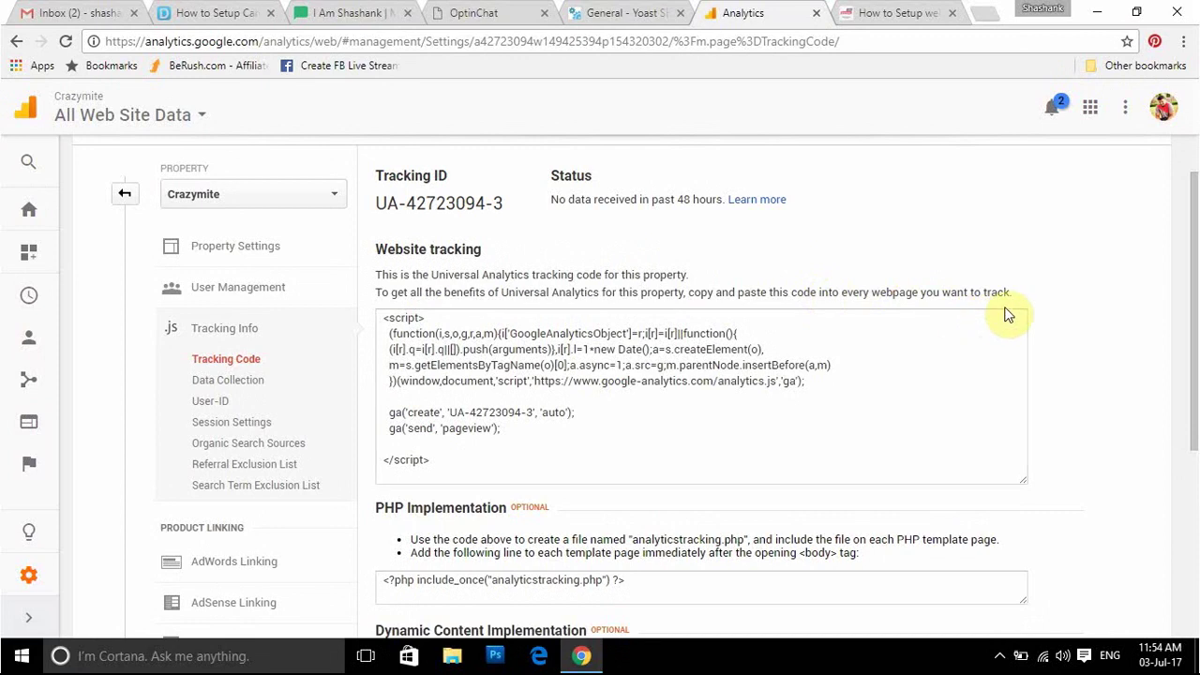
{"action": "left_click_drag", "start_coordinate": [436, 460], "coordinate": [343, 295]}
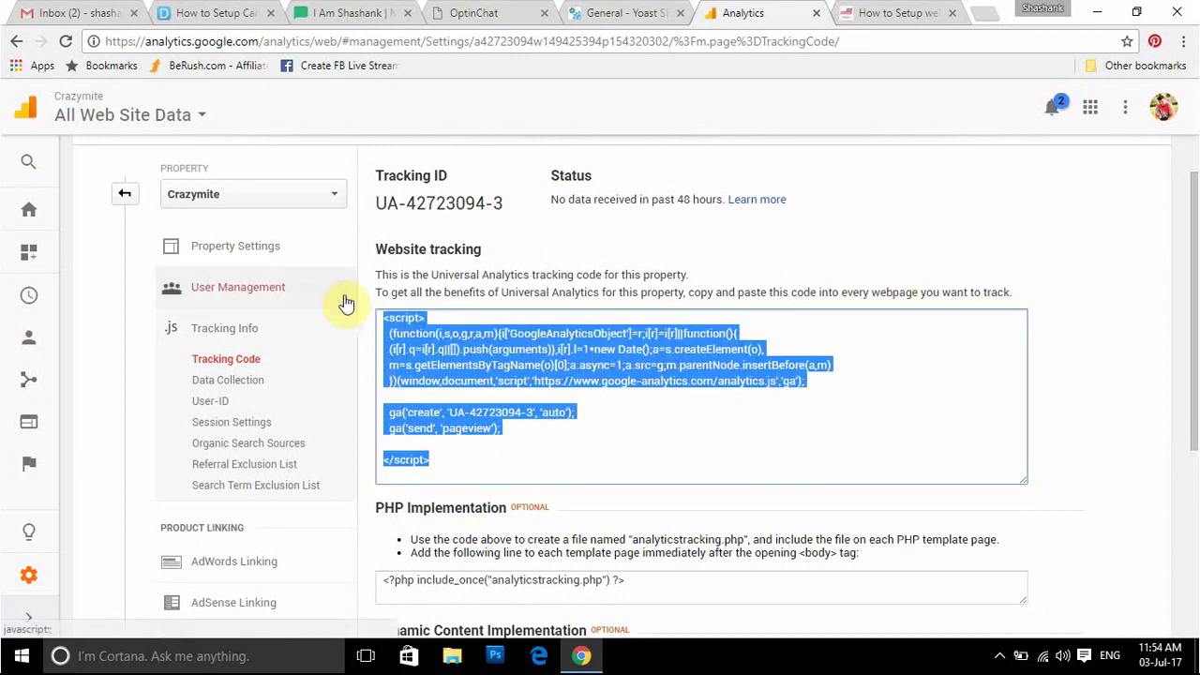
{"action": "right_click", "coordinate": [506, 384]}
{"action": "left_click", "coordinate": [533, 399]}
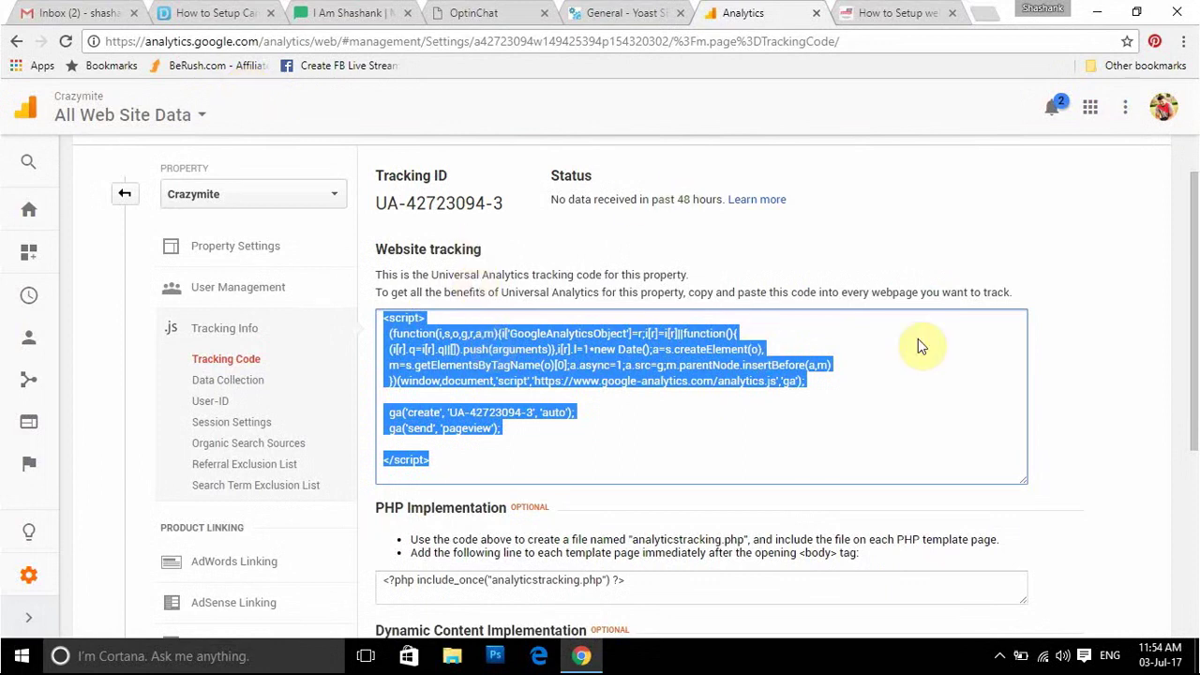
{"action": "left_click_drag", "start_coordinate": [1195, 274], "coordinate": [1197, 242]}
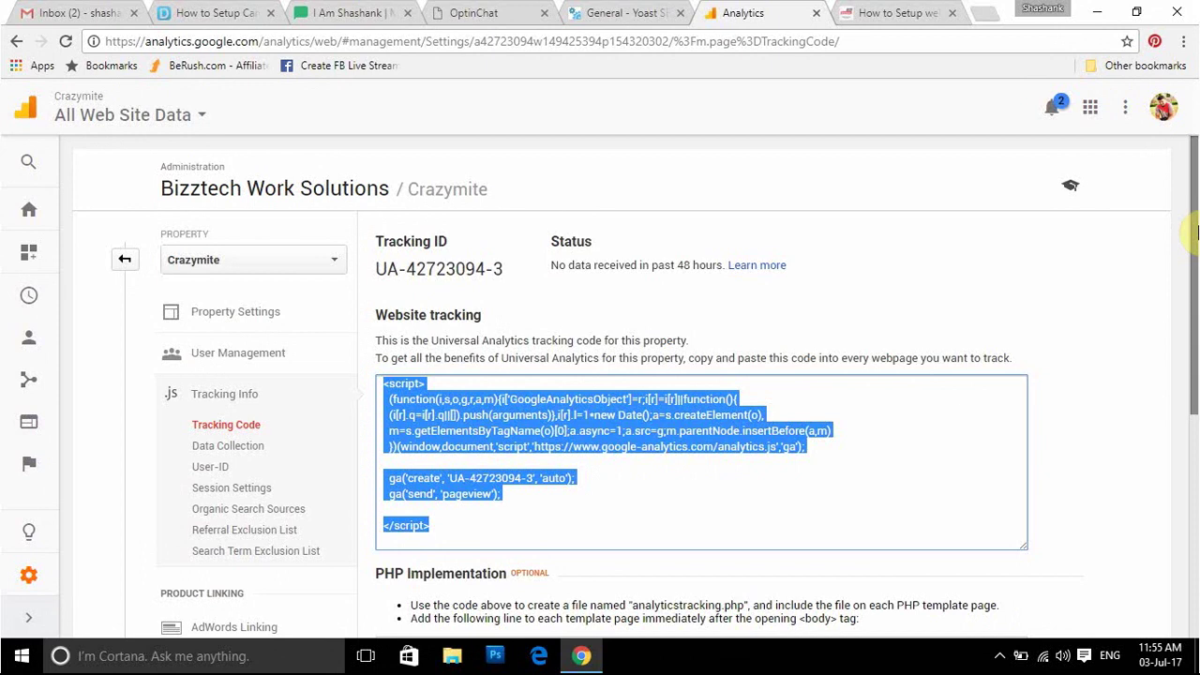
{"action": "scroll", "coordinate": [1196, 375], "scroll_direction": "down", "scroll_amount": 2}
{"action": "scroll", "coordinate": [1196, 384], "scroll_direction": "down", "scroll_amount": 3}
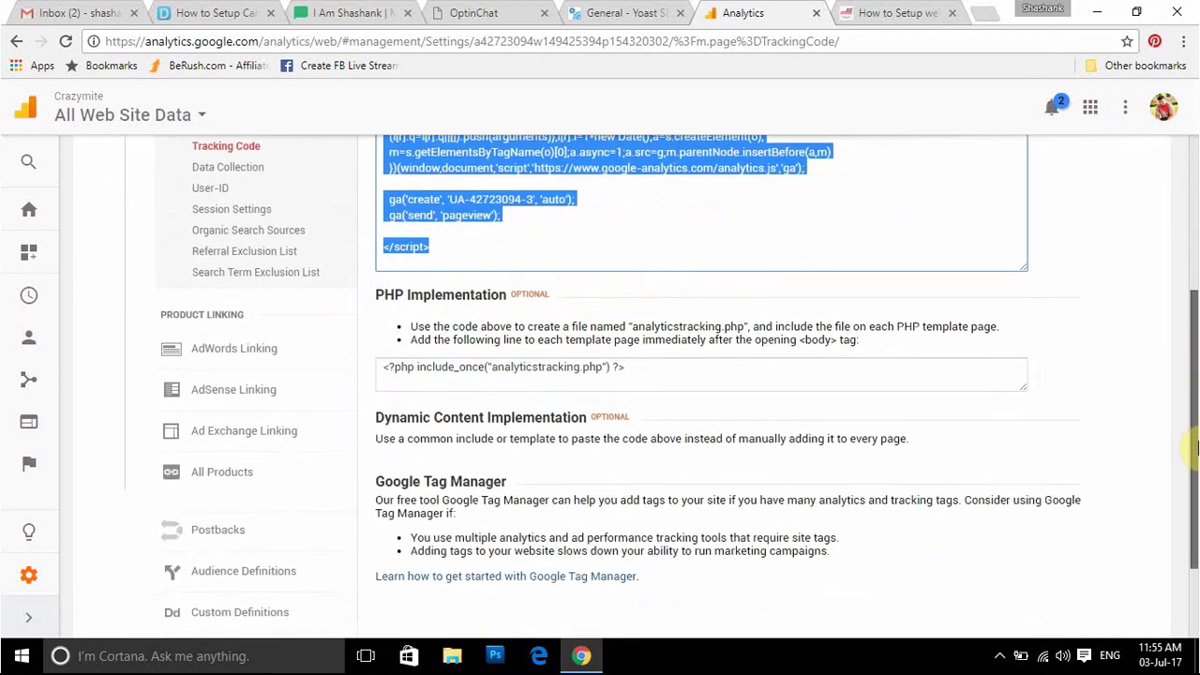
{"action": "scroll", "coordinate": [1196, 429], "scroll_direction": "up", "scroll_amount": 4}
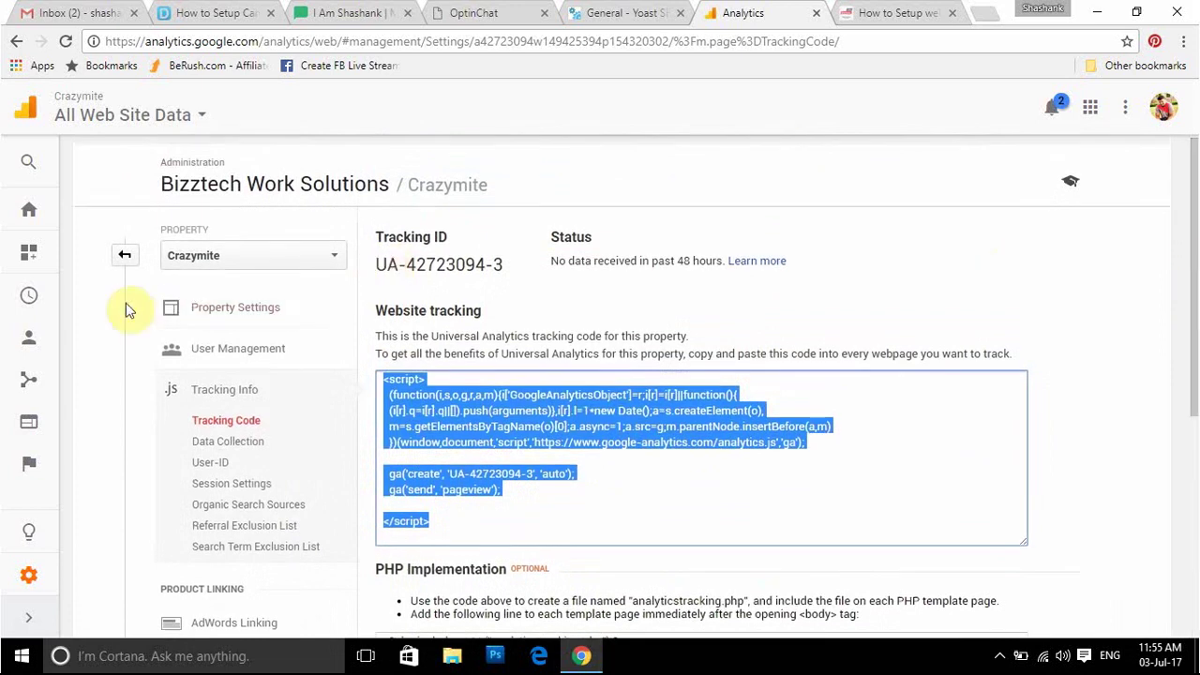
Step: Return to the Analytics home report and switch to the All Web Site Data view of the account's other property besides Crazymite
{"action": "left_click", "coordinate": [34, 210]}
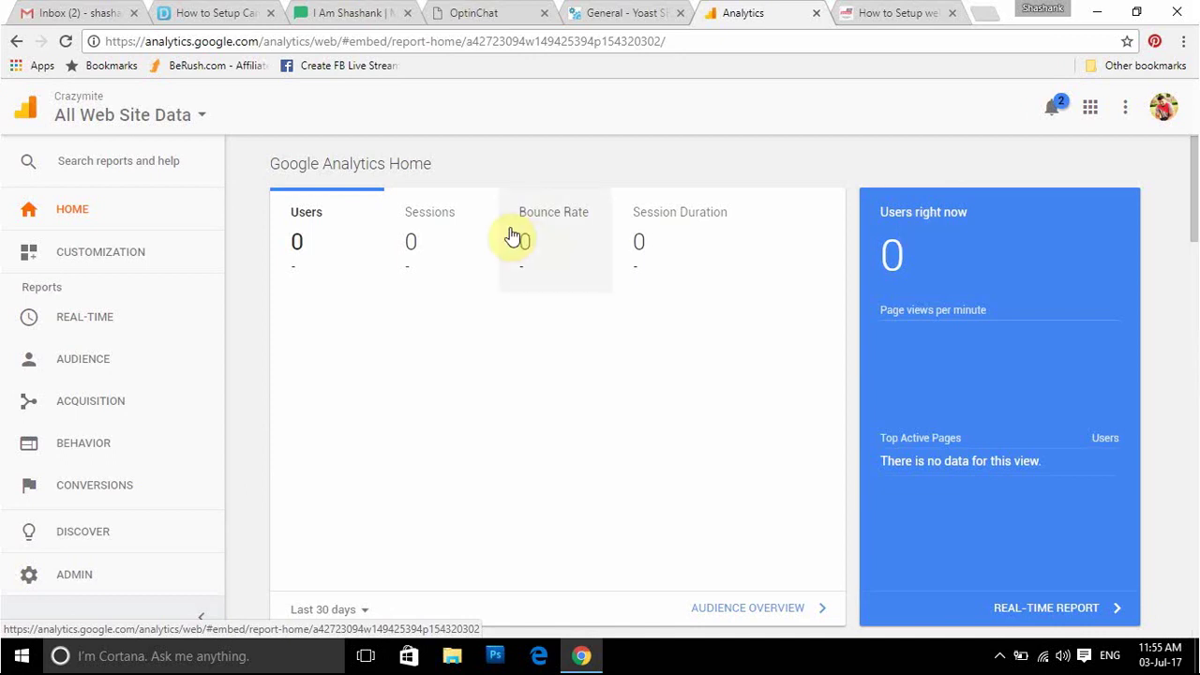
{"action": "left_click", "coordinate": [194, 116]}
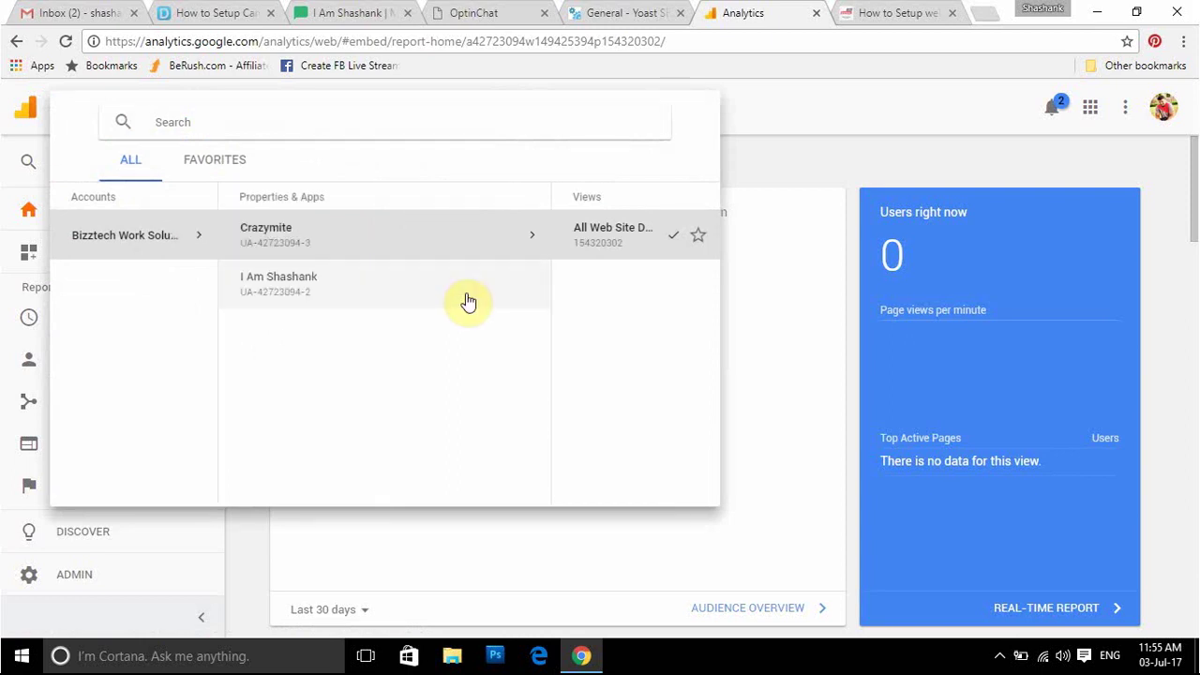
{"action": "left_click", "coordinate": [415, 294]}
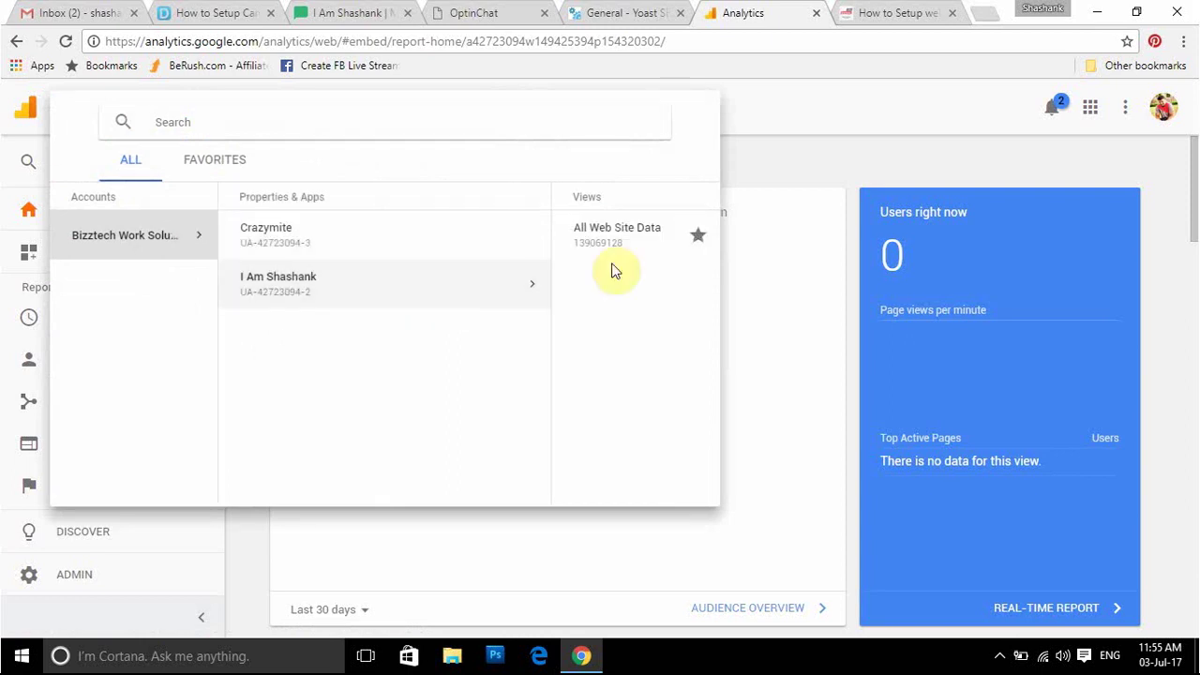
{"action": "left_click", "coordinate": [478, 240]}
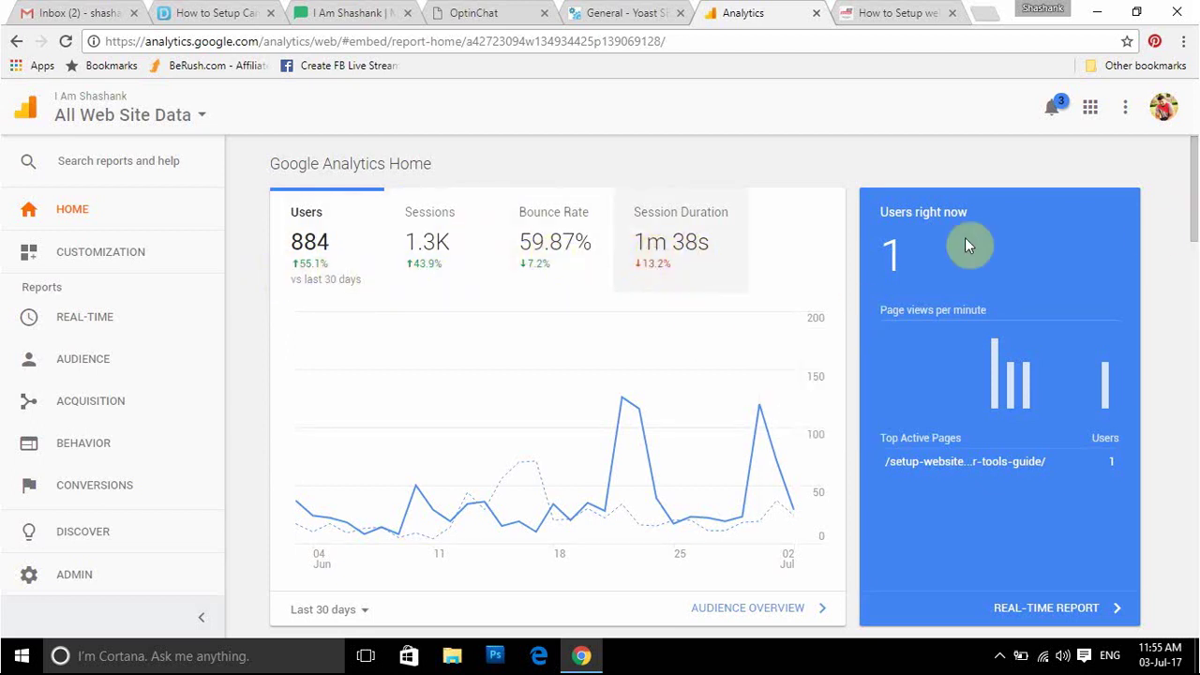
{"action": "mouse_move", "coordinate": [1195, 220]}
{"action": "left_mouse_down"}
{"action": "mouse_move", "coordinate": [1195, 254]}
{"action": "mouse_move", "coordinate": [1195, 218]}
{"action": "left_mouse_up"}
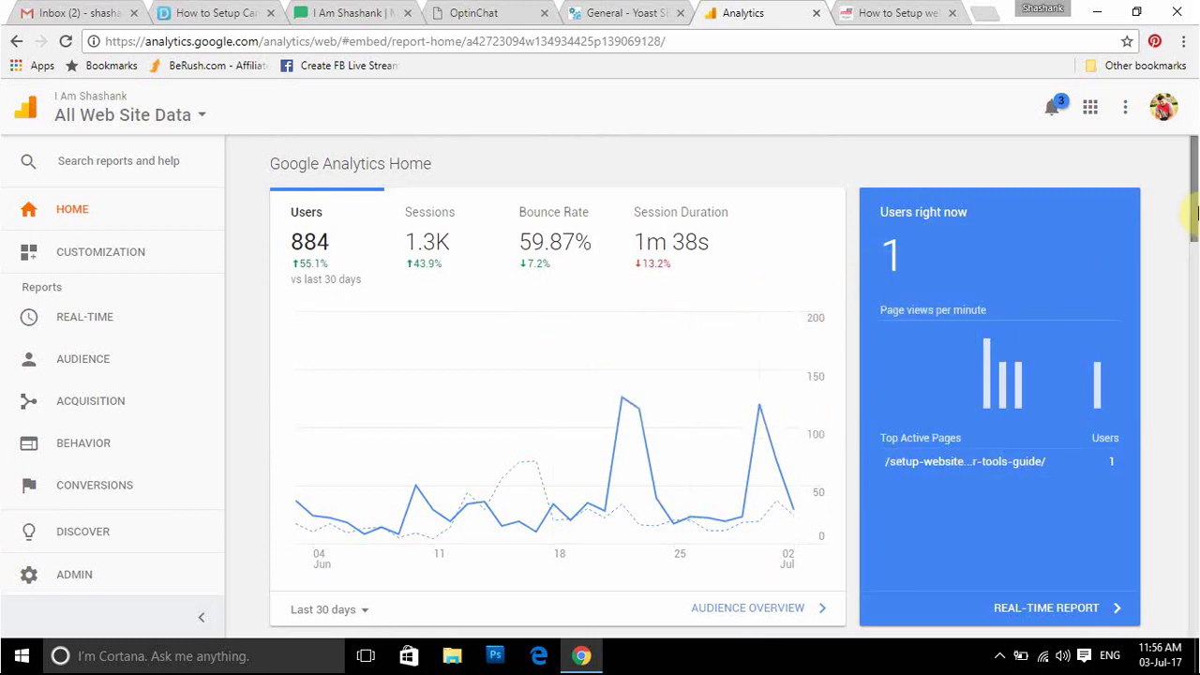
Step: Review the Analytics home report from the users summary down to the table of pages that users visit
{"action": "mouse_move", "coordinate": [1187, 215]}
{"action": "left_mouse_down"}
{"action": "mouse_move", "coordinate": [1195, 251]}
{"action": "mouse_move", "coordinate": [1192, 211]}
{"action": "left_mouse_up"}
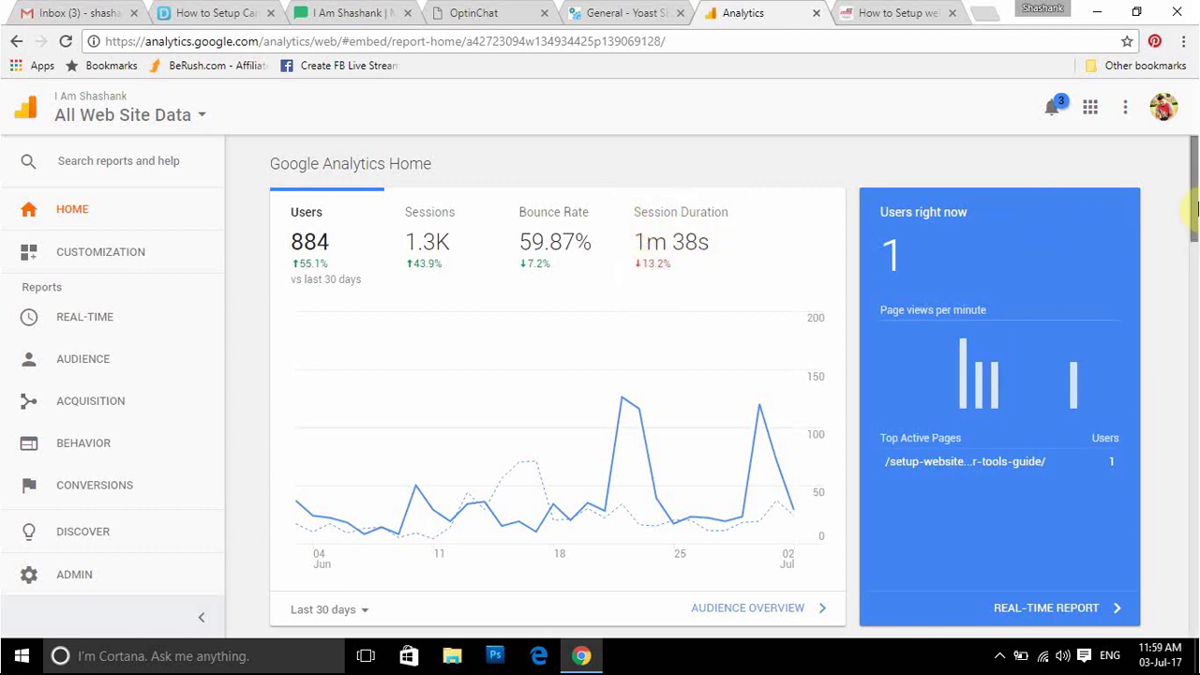
{"action": "left_click_drag", "start_coordinate": [1195, 206], "coordinate": [1195, 217]}
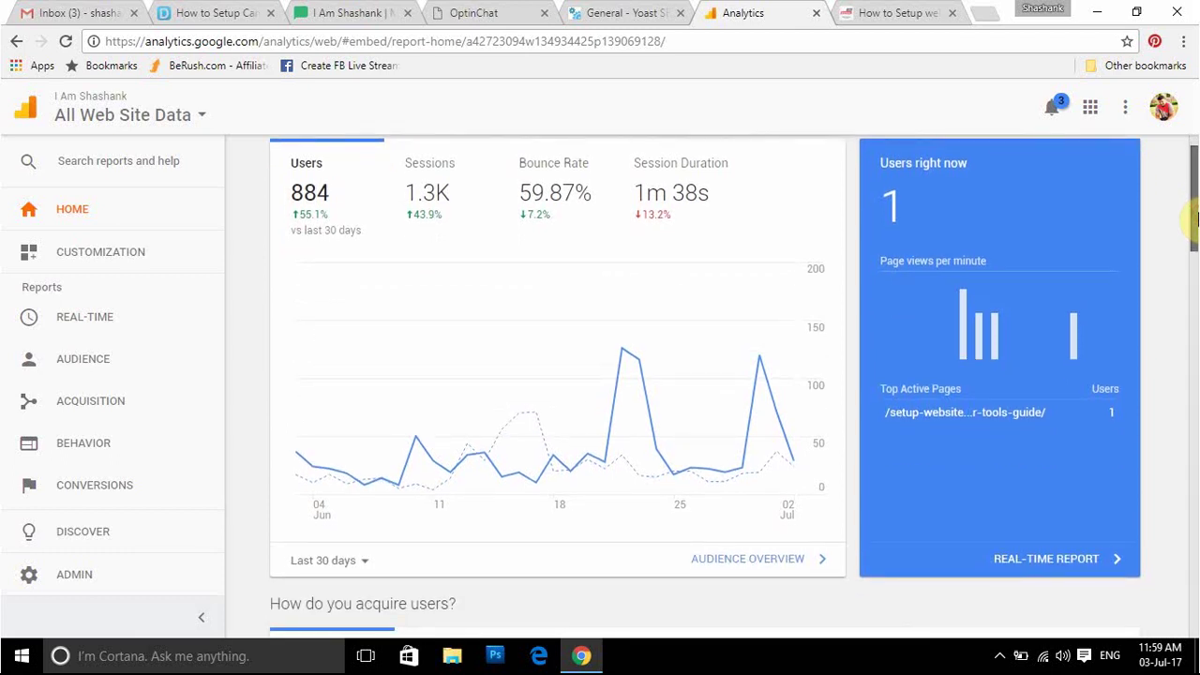
{"action": "left_click_drag", "start_coordinate": [1195, 217], "coordinate": [1195, 657]}
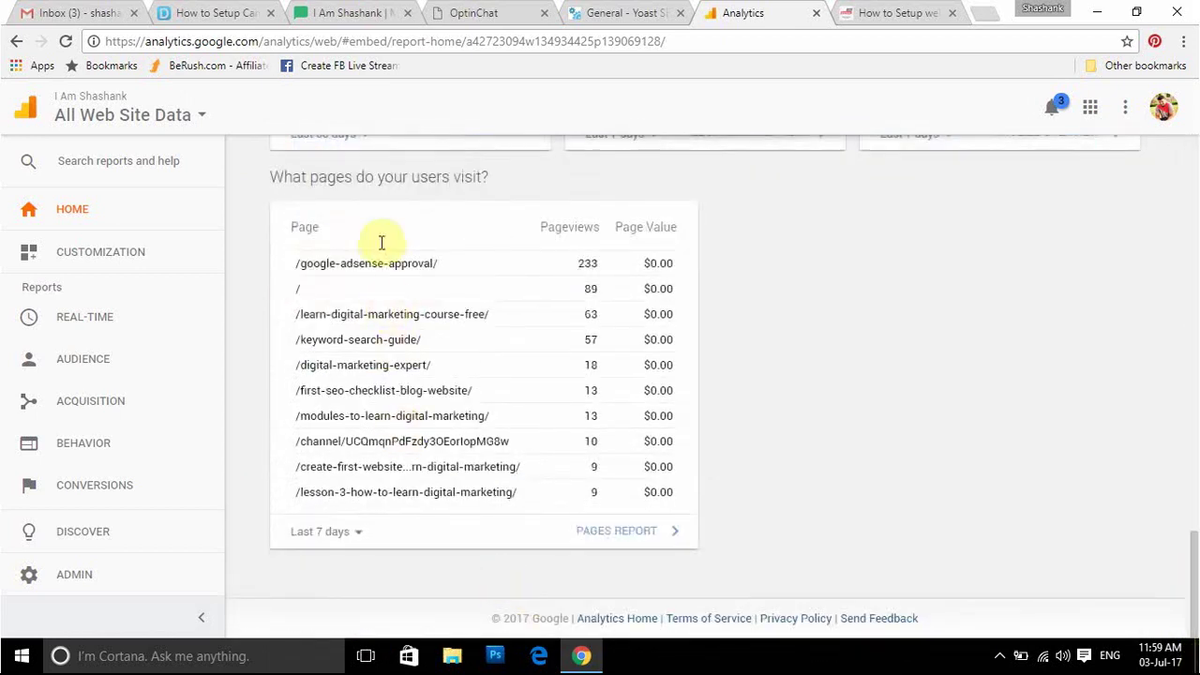
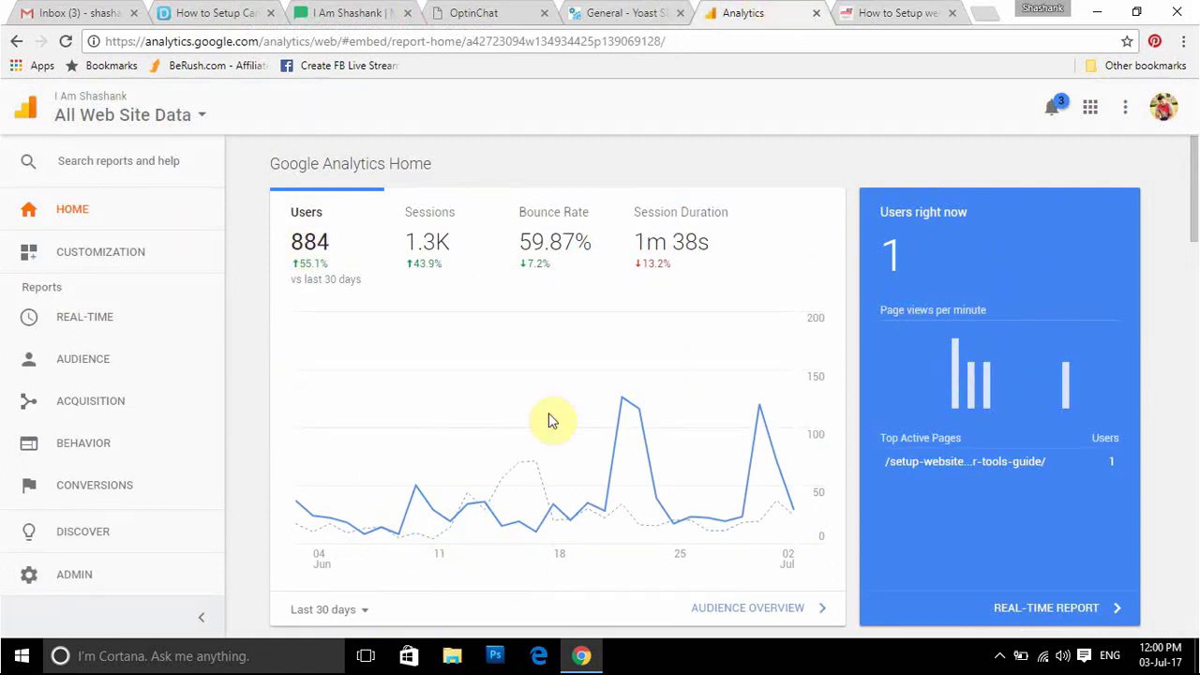
Step: Open the Acquisition Overview report and examine the Top Channels chart and the channel table's acquisition and behavior figures
{"action": "left_click", "coordinate": [79, 410]}
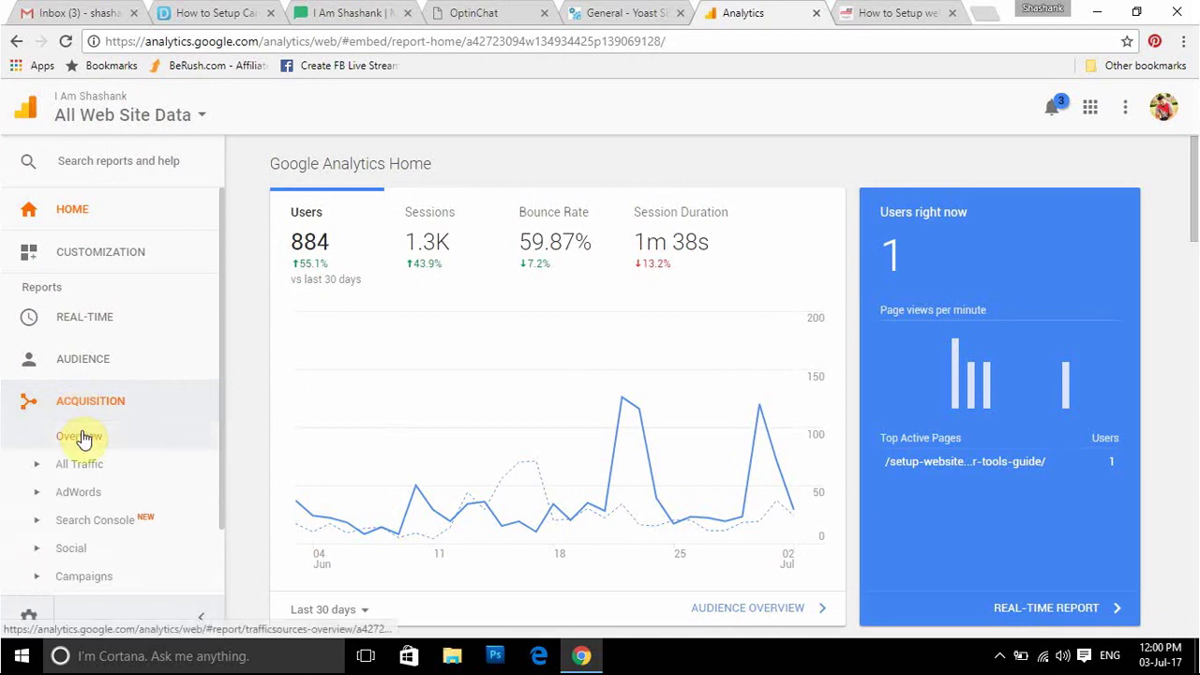
{"action": "left_click", "coordinate": [83, 438]}
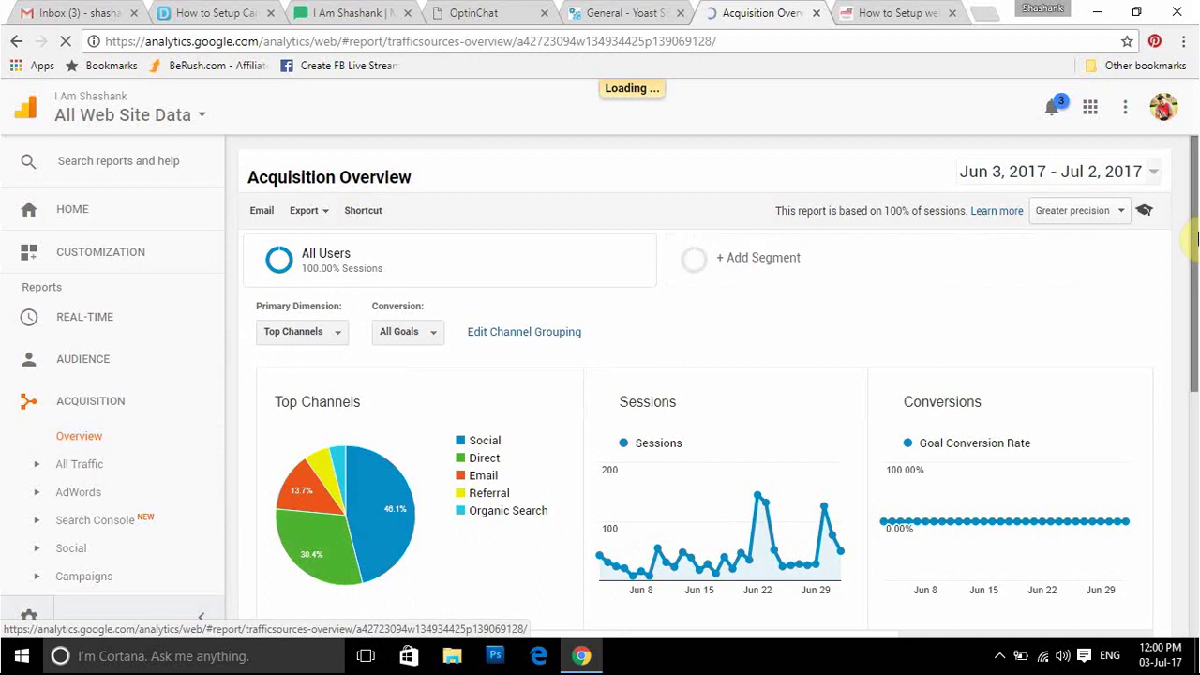
{"action": "left_click_drag", "start_coordinate": [1195, 234], "coordinate": [1196, 315]}
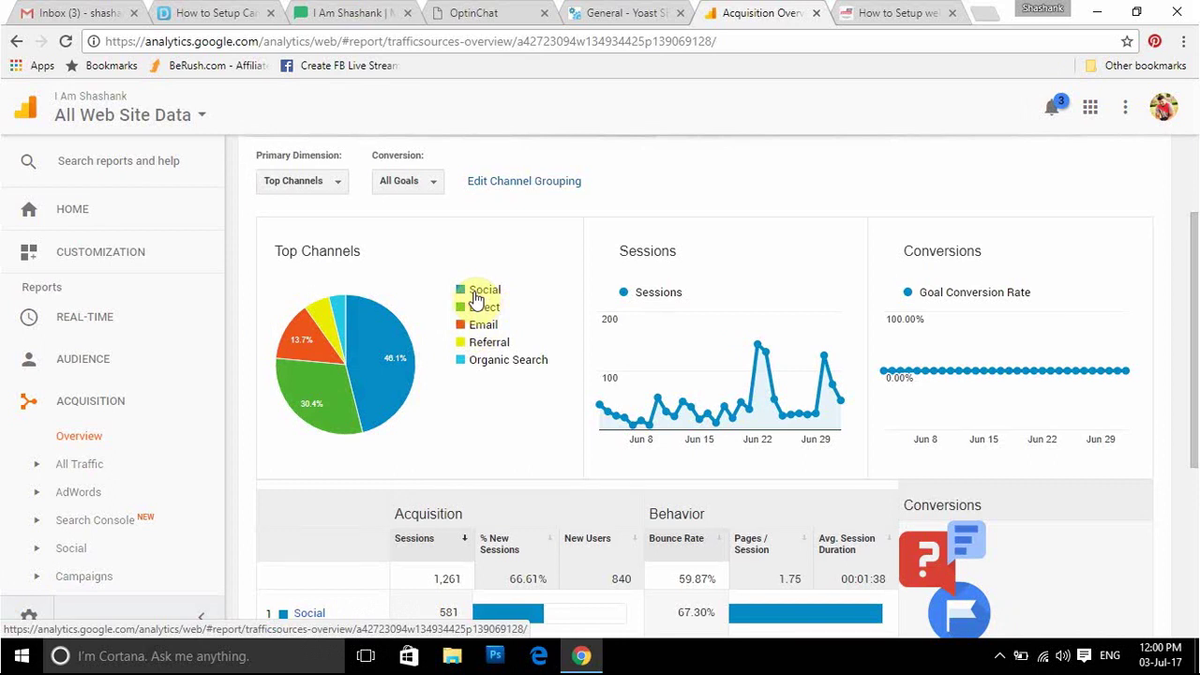
{"action": "left_click", "coordinate": [392, 349]}
{"action": "mouse_move", "coordinate": [393, 372]}
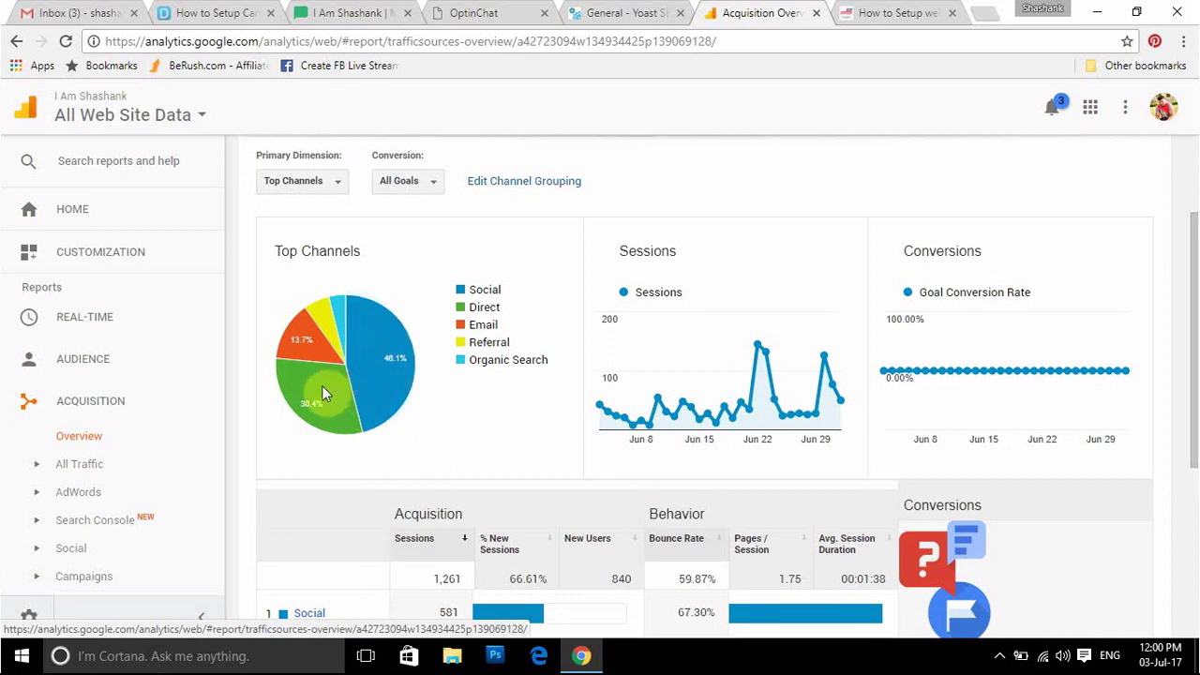
{"action": "mouse_move", "coordinate": [338, 445]}
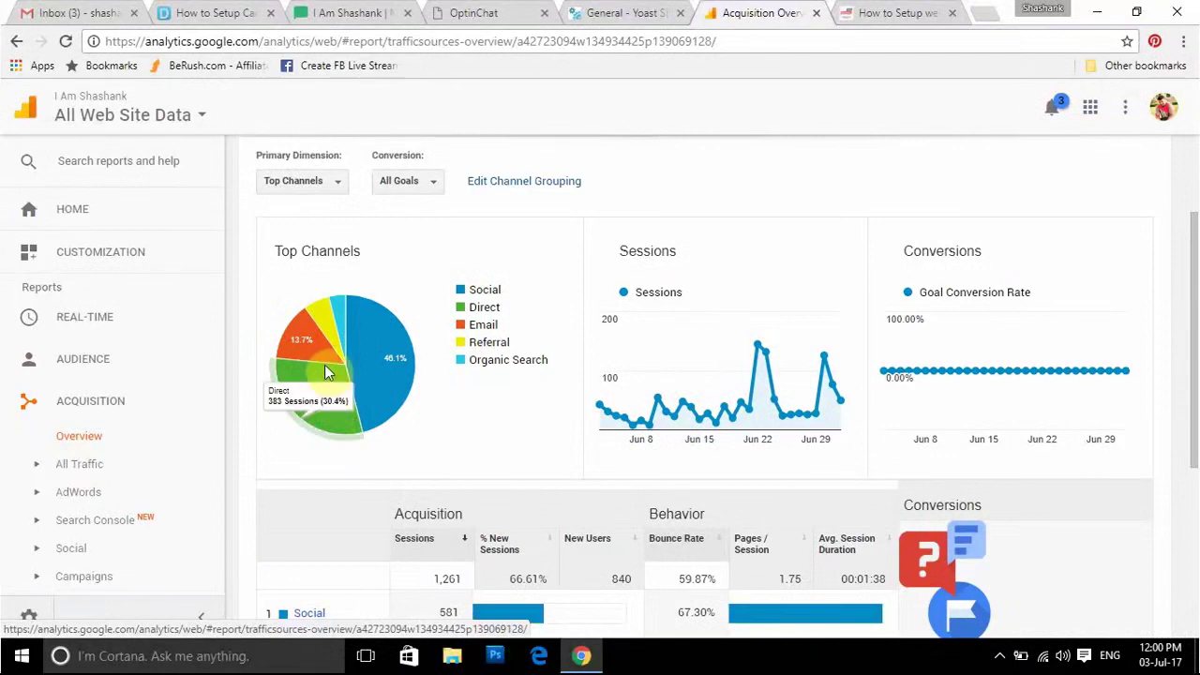
{"action": "mouse_move", "coordinate": [310, 338]}
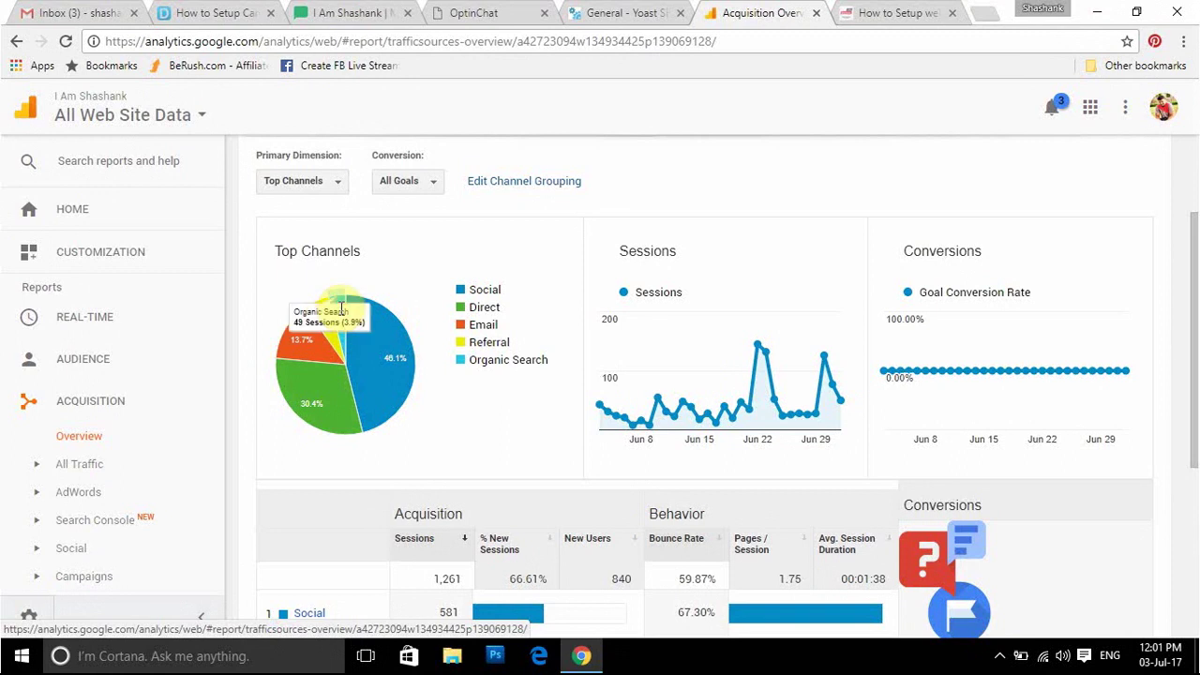
{"action": "left_click_drag", "start_coordinate": [1196, 314], "coordinate": [1196, 478]}
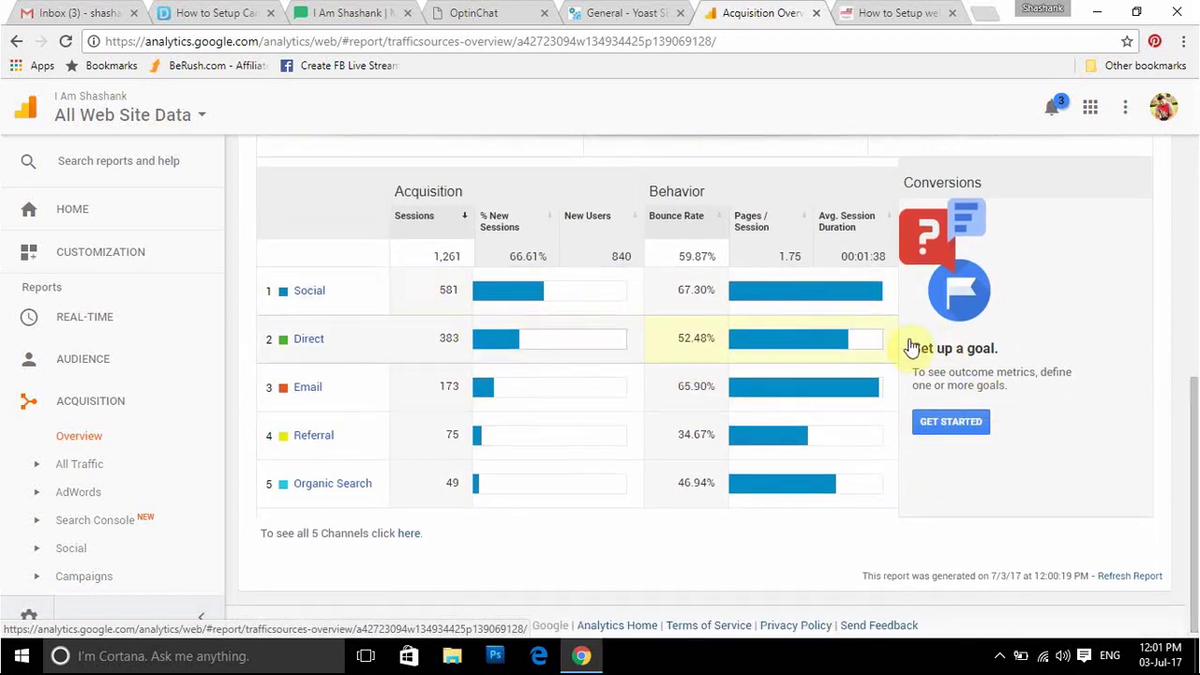
{"action": "left_click_drag", "start_coordinate": [1196, 450], "coordinate": [1196, 295]}
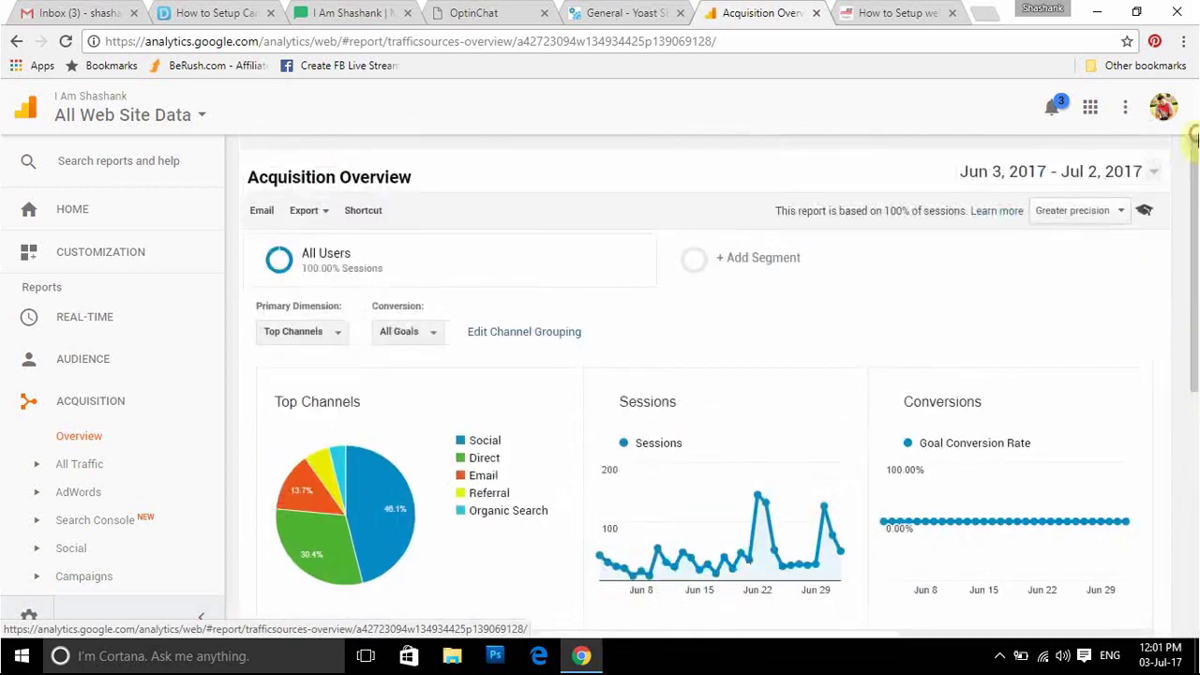
Step: Return to the Analytics home report and review its users, sessions, bounce rate and session duration summary
{"action": "left_click", "coordinate": [74, 222]}
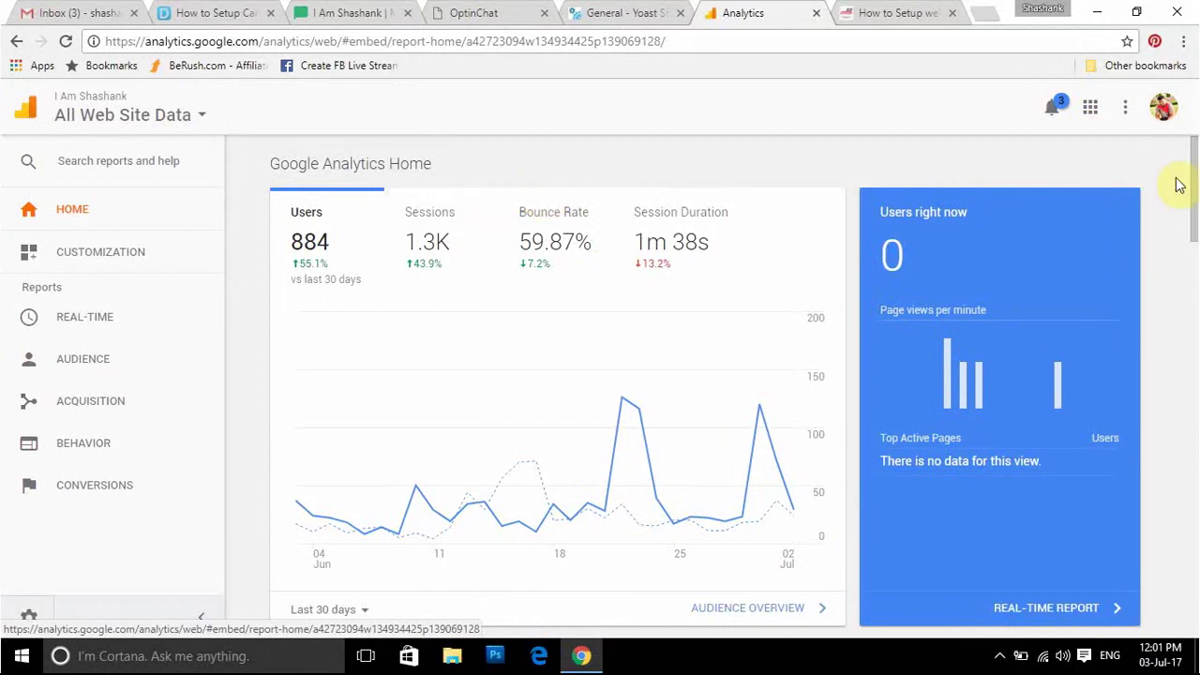
{"action": "left_click_drag", "start_coordinate": [1196, 184], "coordinate": [1197, 150]}
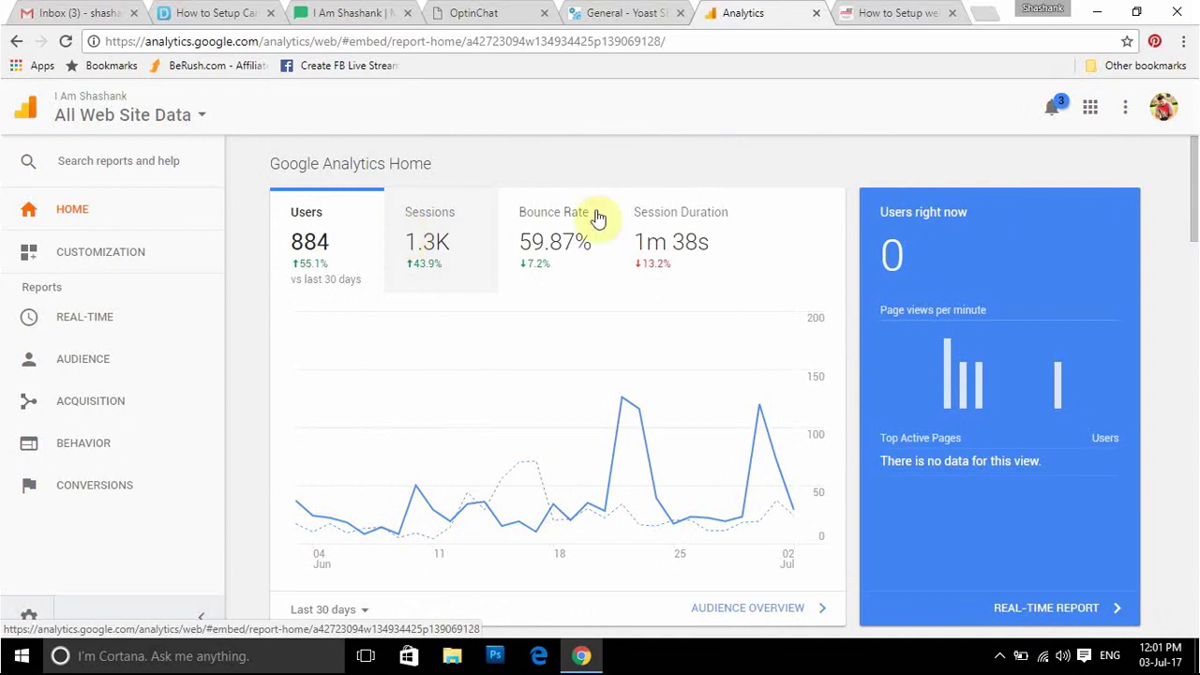
{"action": "left_click_drag", "start_coordinate": [1194, 235], "coordinate": [1194, 187]}
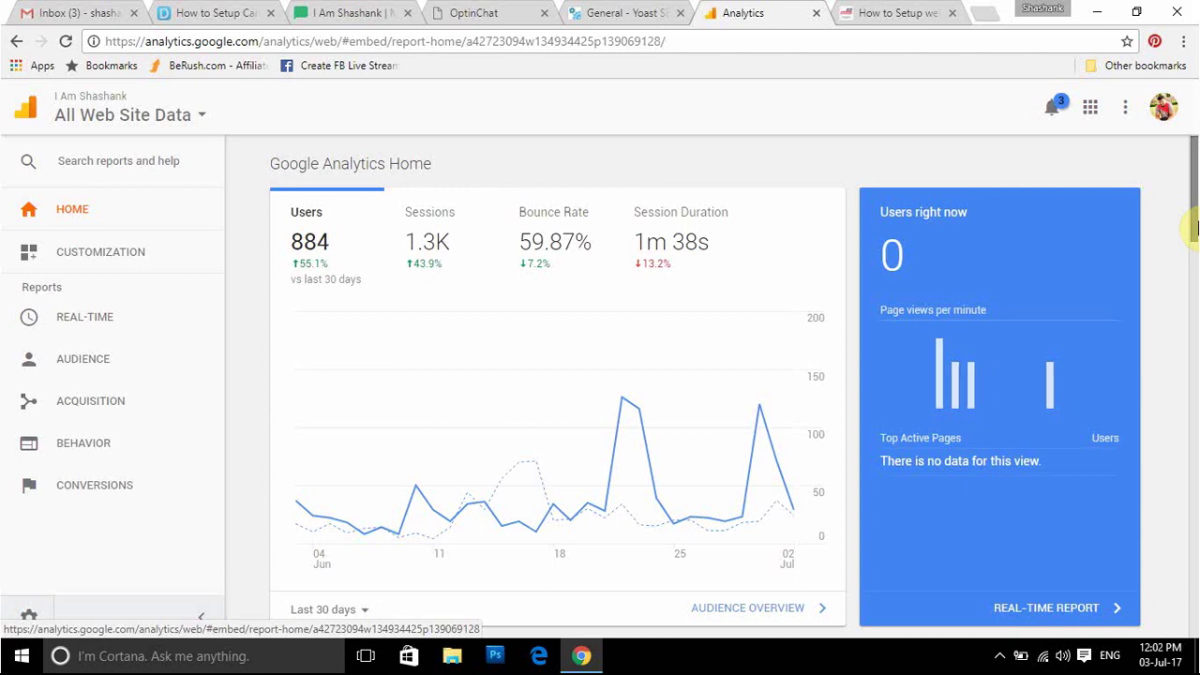
Step: Examine the home report's Traffic Channel chart, including the channel breakdown for 30 June
{"action": "left_click_drag", "start_coordinate": [1195, 225], "coordinate": [1193, 327]}
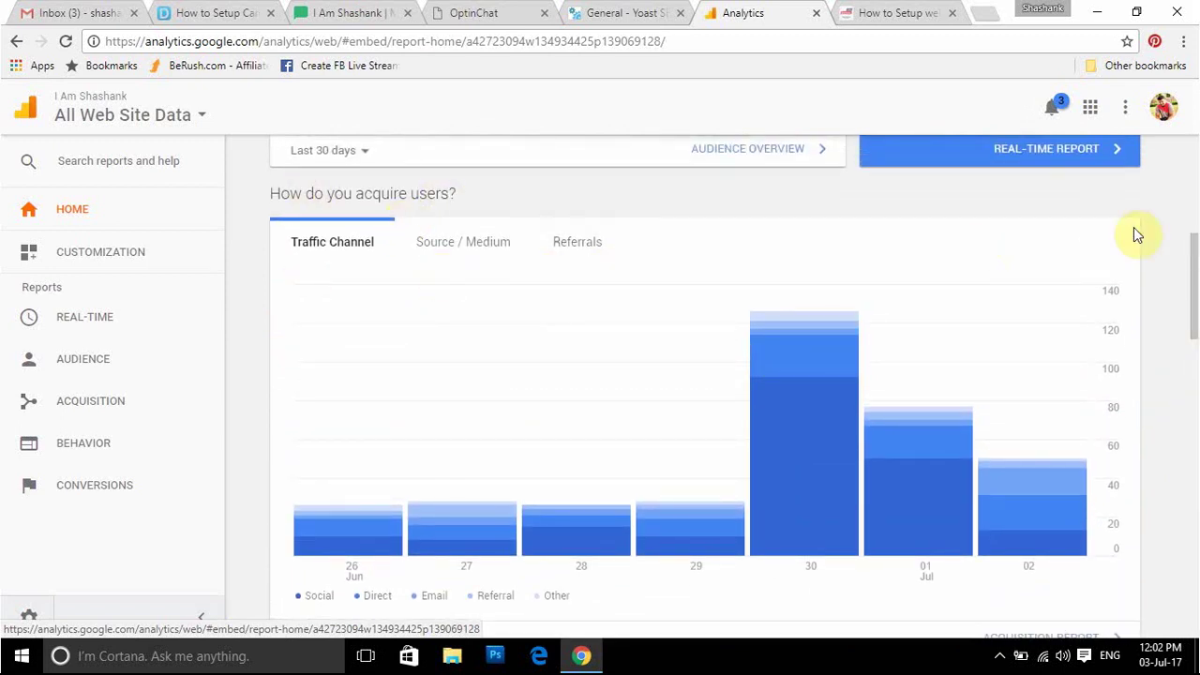
{"action": "left_click_drag", "start_coordinate": [1196, 248], "coordinate": [1196, 299]}
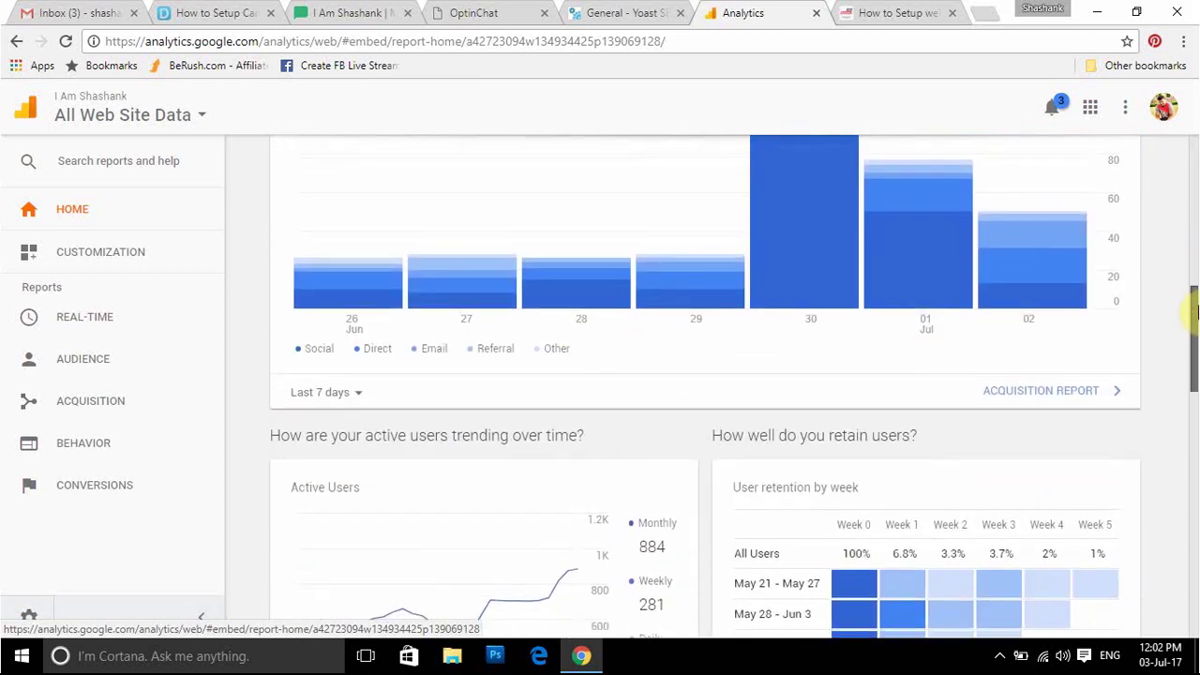
{"action": "mouse_move", "coordinate": [791, 232]}
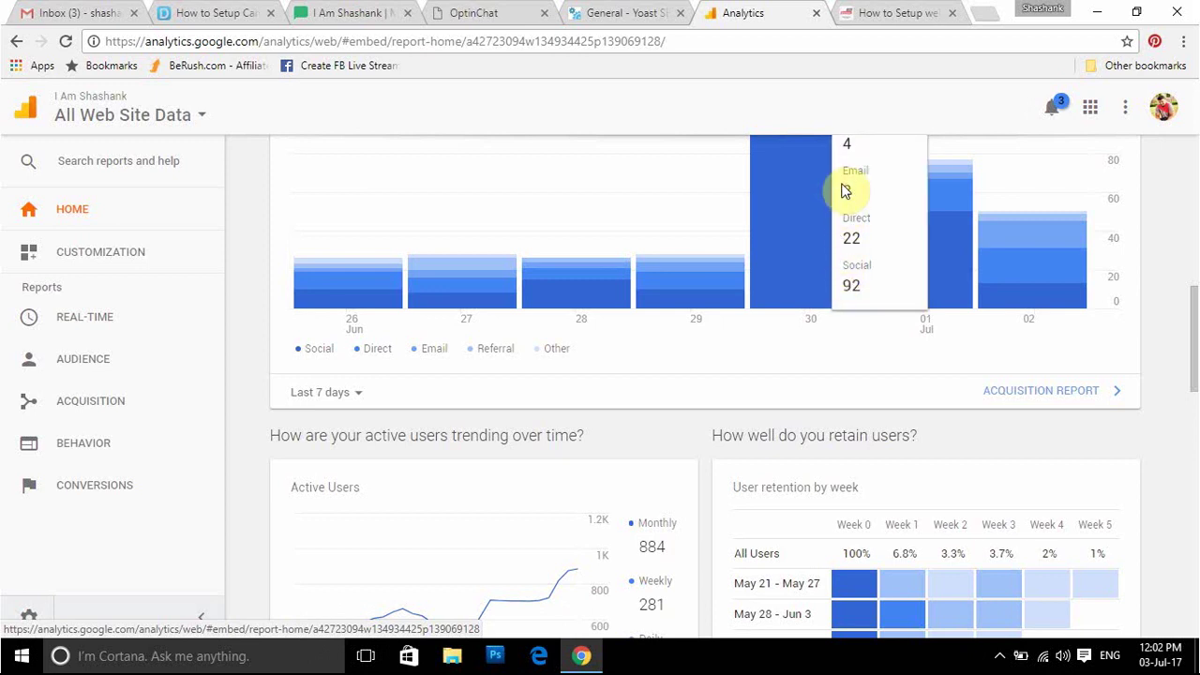
{"action": "scroll", "coordinate": [1194, 296], "scroll_direction": "up", "scroll_amount": 3}
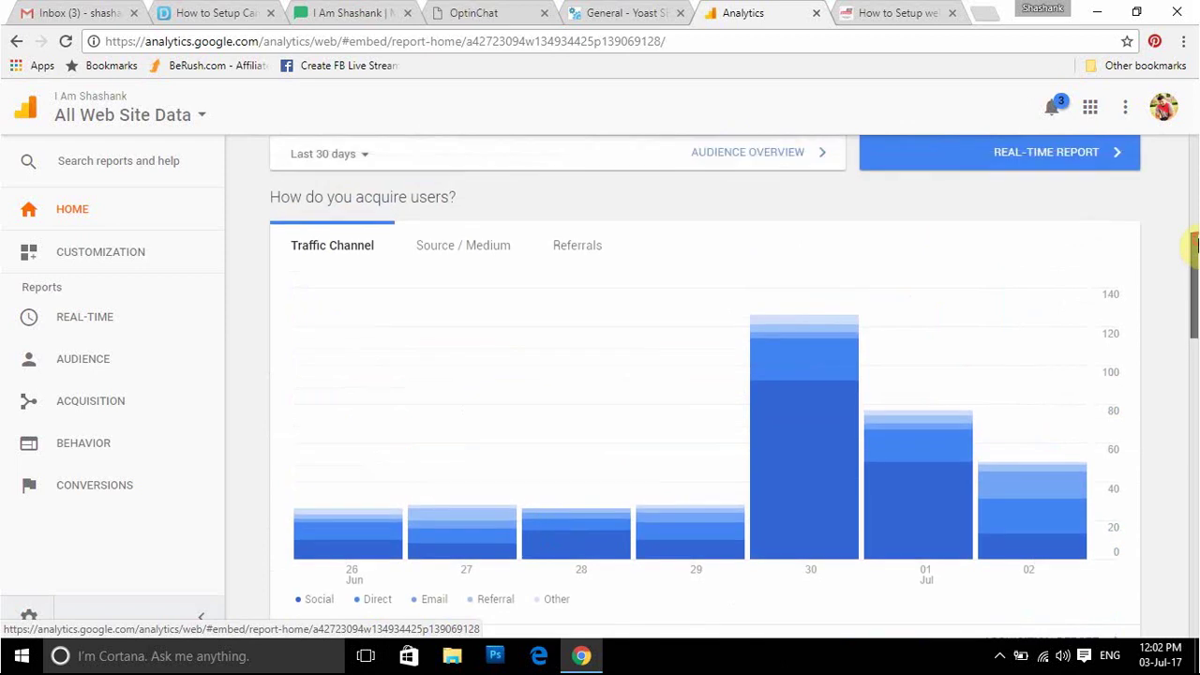
{"action": "mouse_move", "coordinate": [853, 354]}
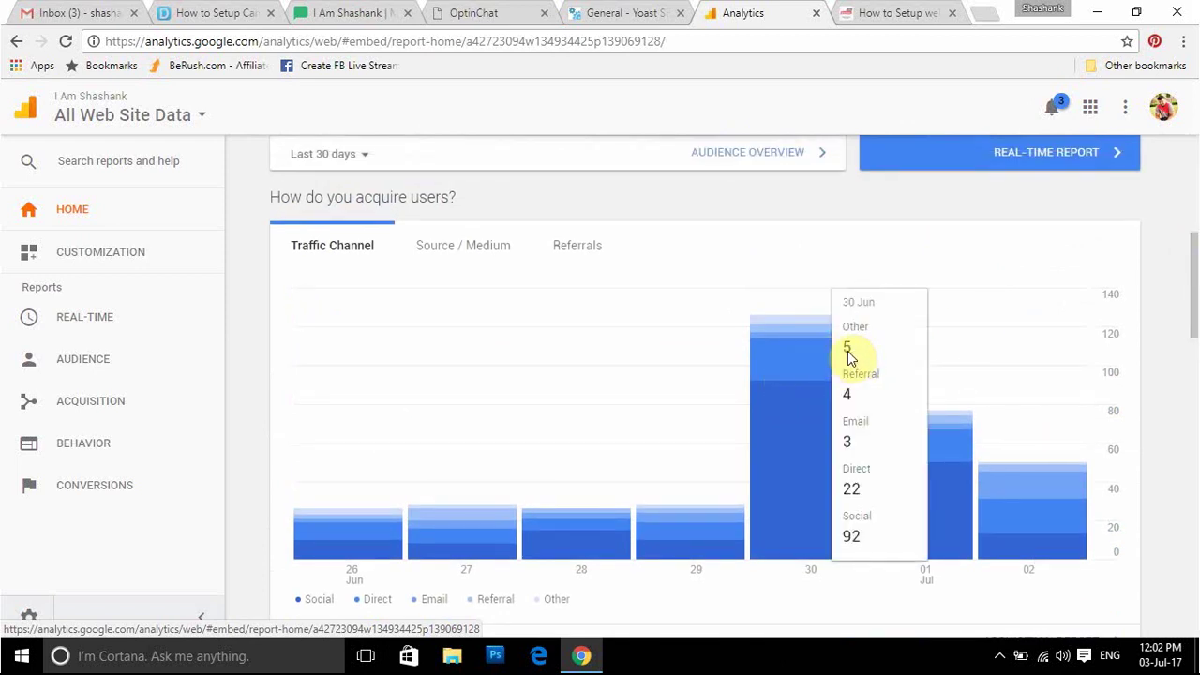
Step: Check the Traffic Channel chart's legend and the monthly, weekly and daily Active Users values for 2 July
{"action": "left_click_drag", "start_coordinate": [1196, 297], "coordinate": [1195, 360]}
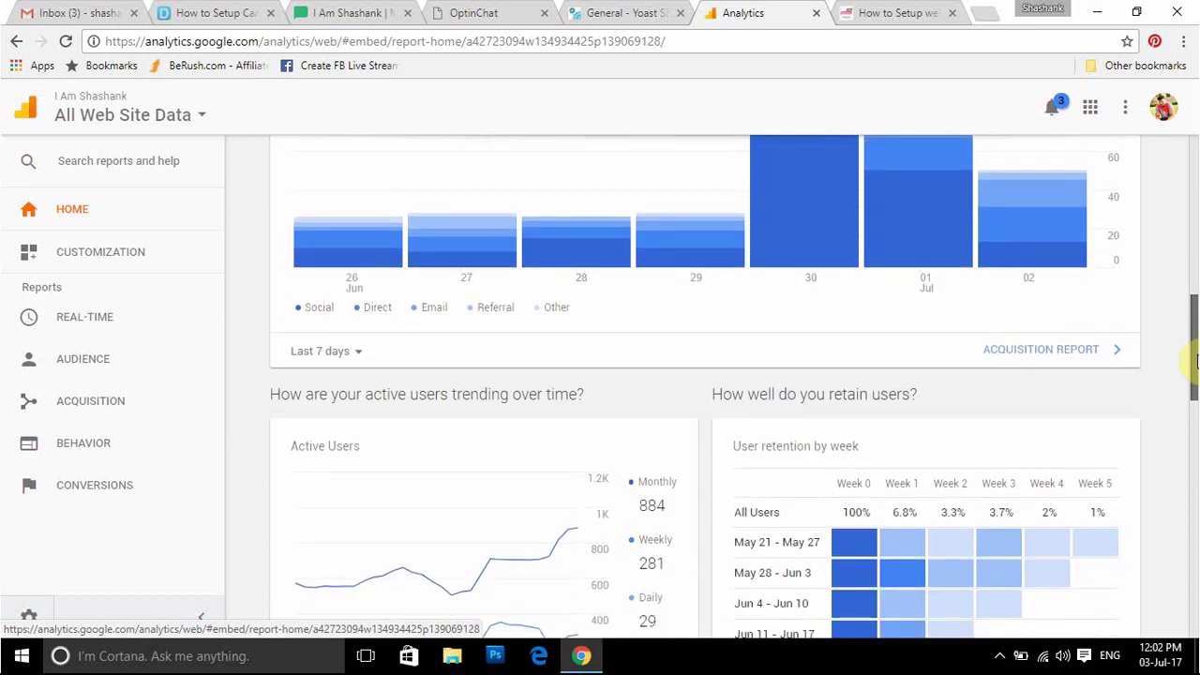
{"action": "left_click_drag", "start_coordinate": [1196, 361], "coordinate": [1193, 335]}
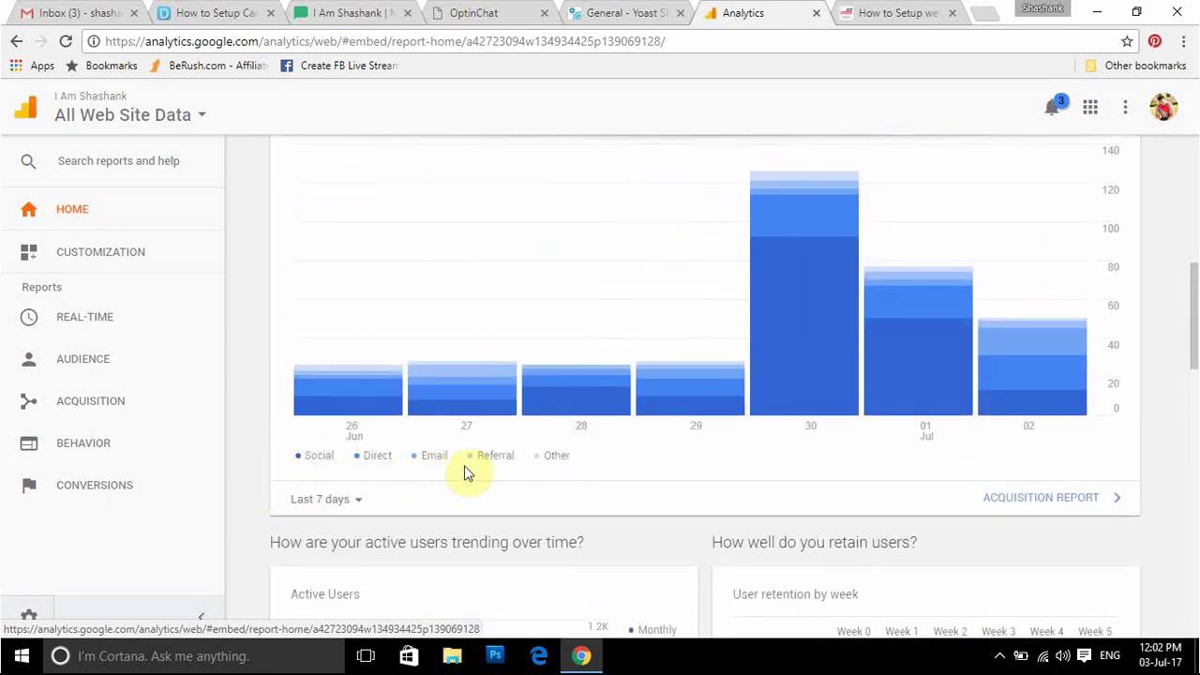
{"action": "left_click_drag", "start_coordinate": [1195, 338], "coordinate": [1195, 437]}
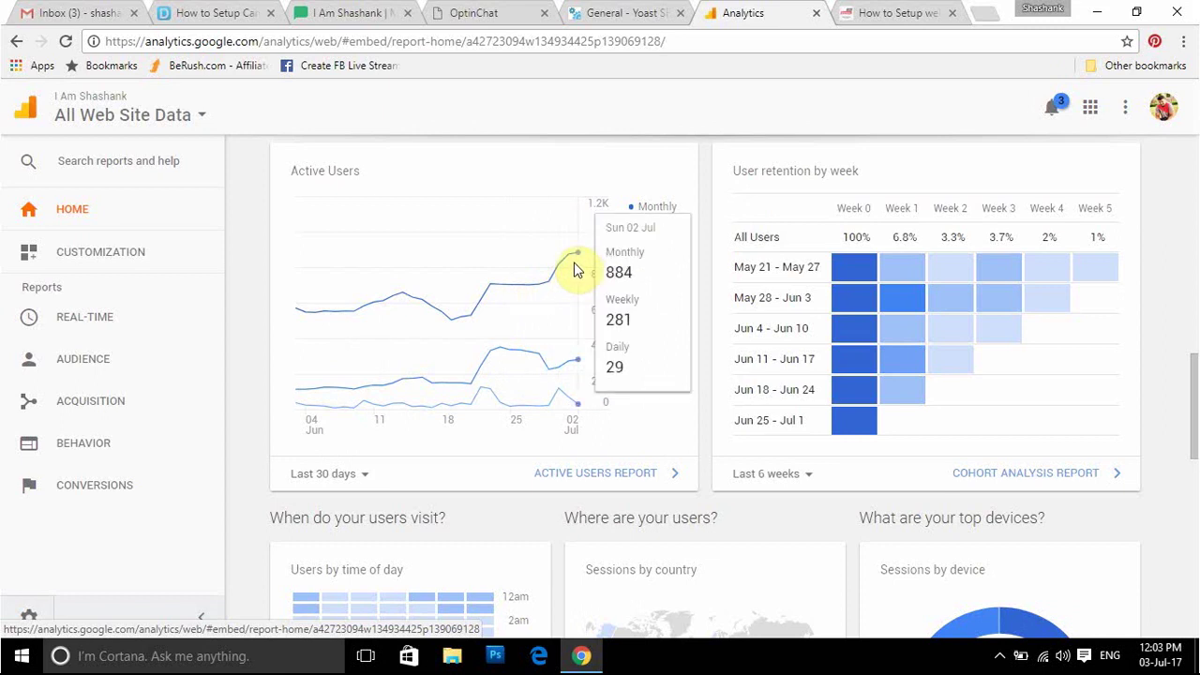
{"action": "left_click_drag", "start_coordinate": [1195, 373], "coordinate": [1195, 136]}
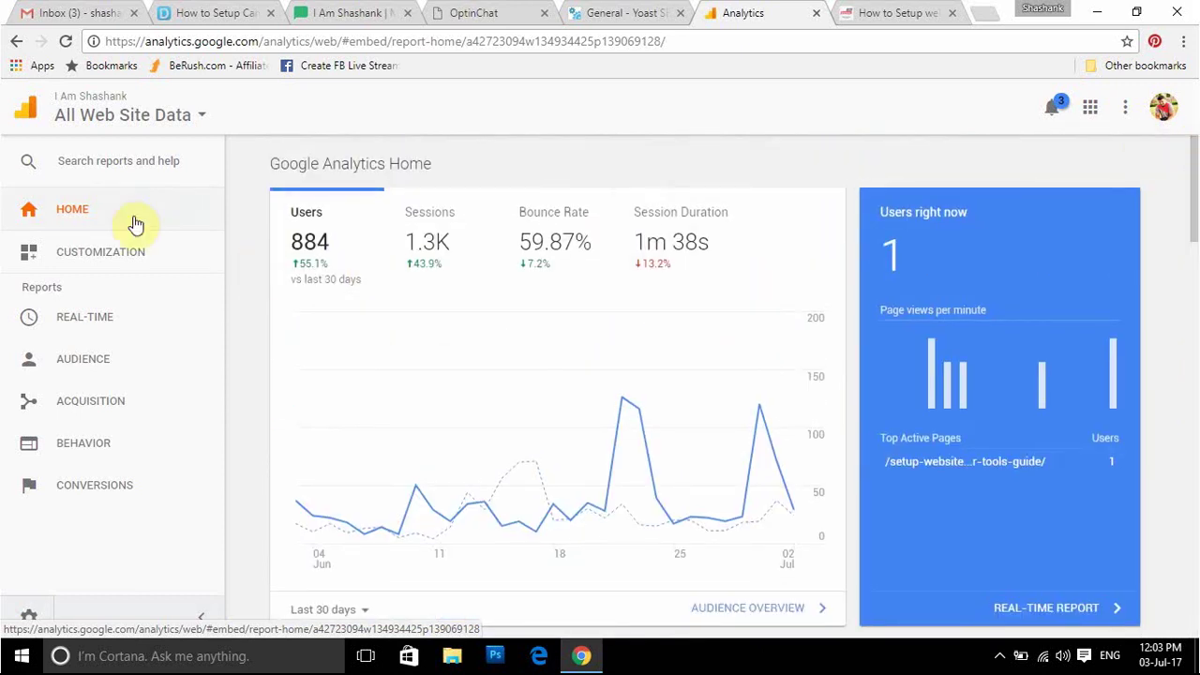